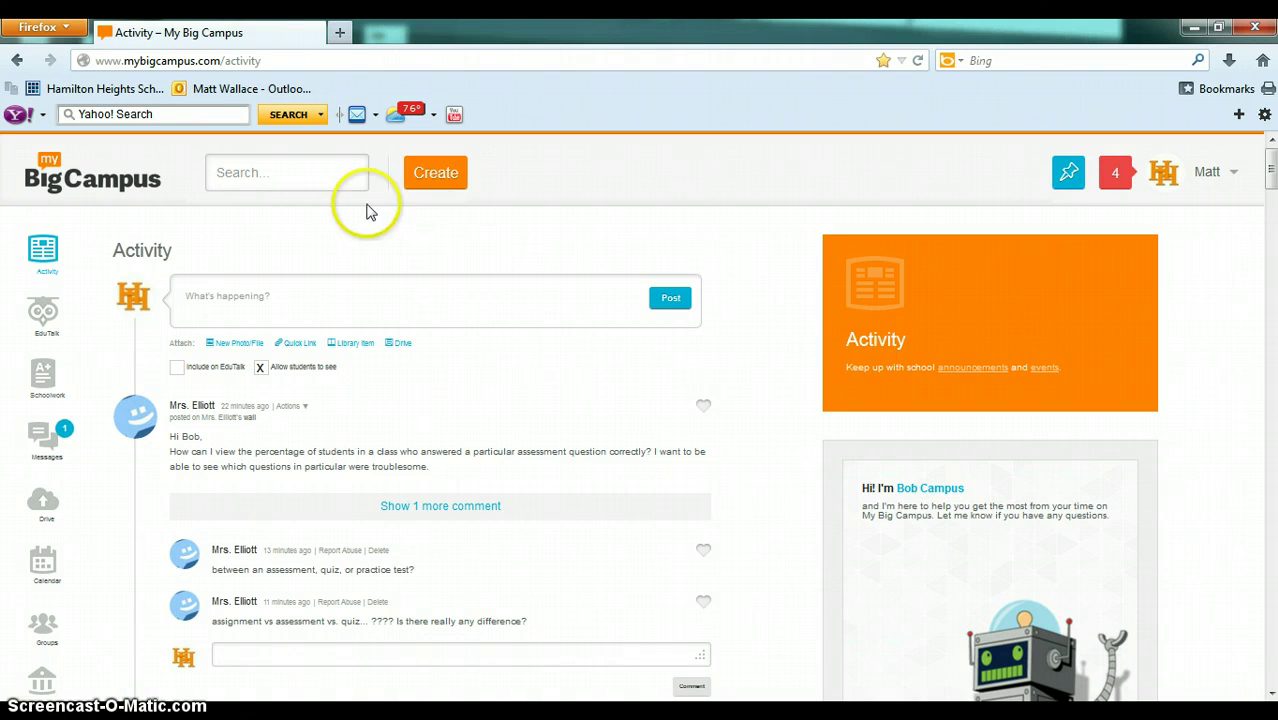
Open the Drive and look over its list of folders and files.
{"action": "scroll", "coordinate": [120, 390], "scroll_direction": "down", "scroll_amount": 1}
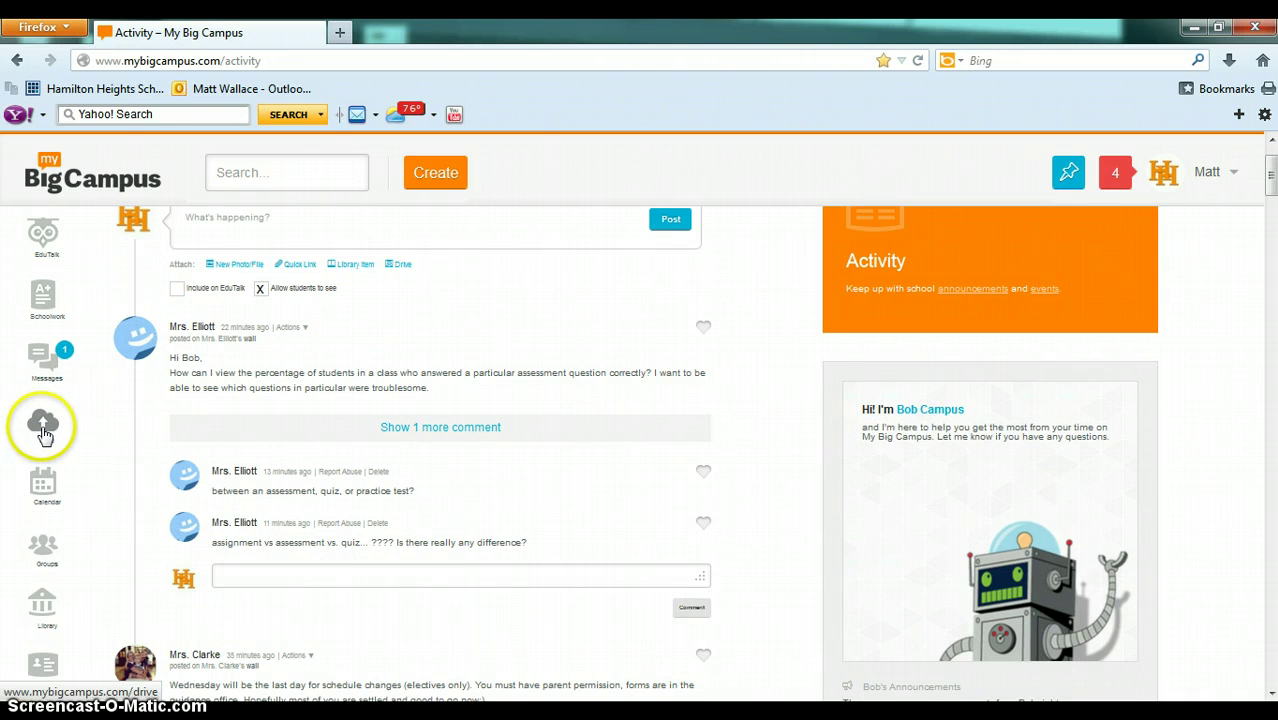
{"action": "left_click", "coordinate": [46, 432]}
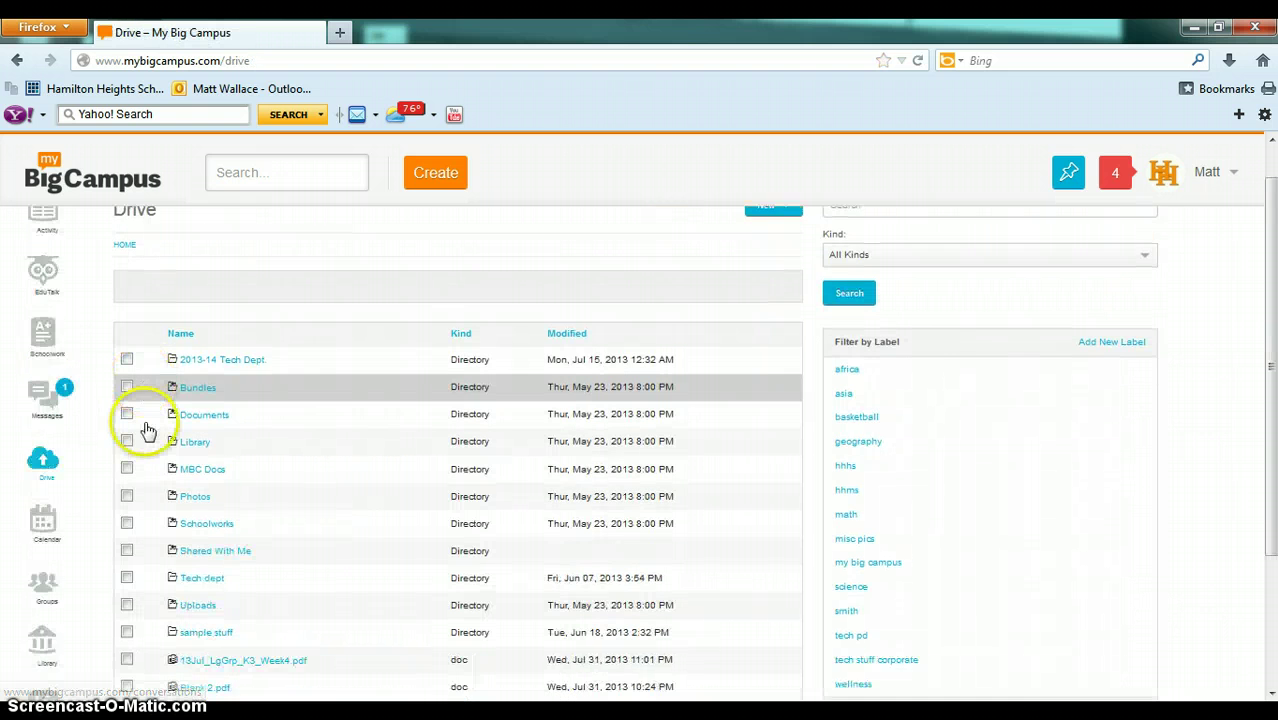
{"action": "scroll", "coordinate": [148, 428], "scroll_direction": "down", "scroll_amount": 2}
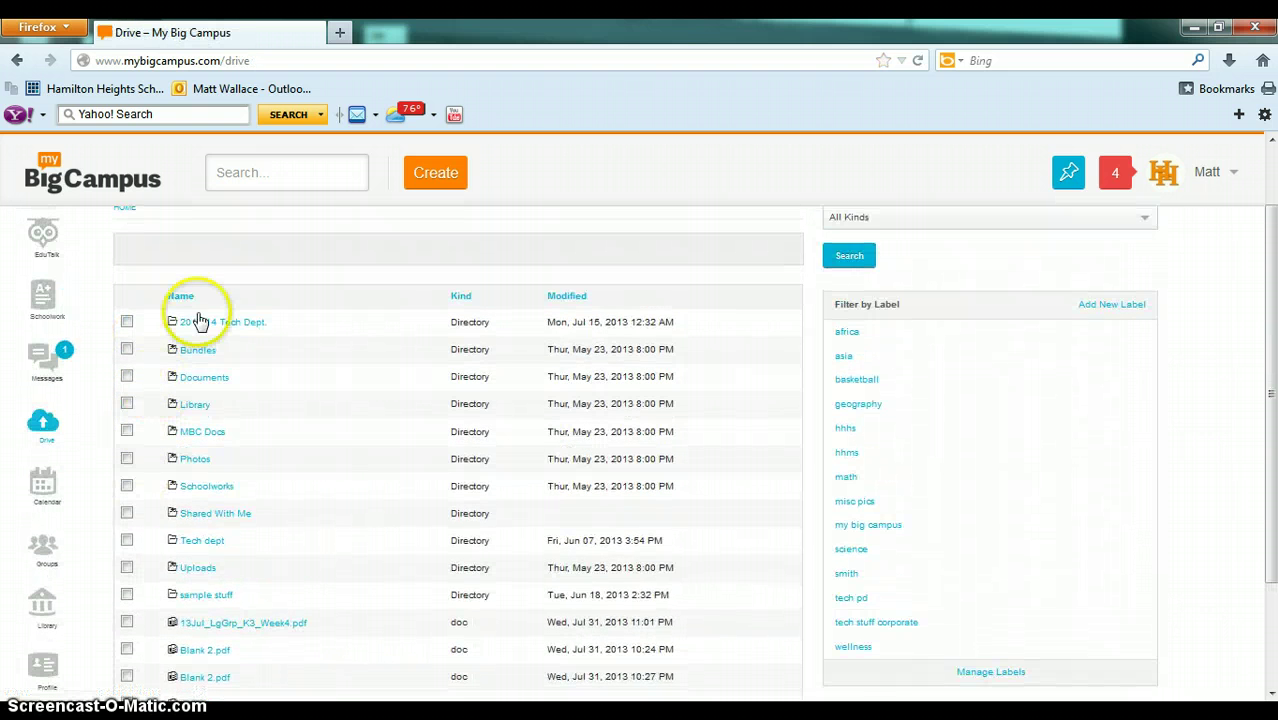
{"action": "scroll", "coordinate": [200, 340], "scroll_direction": "up", "scroll_amount": 2}
{"action": "scroll", "coordinate": [130, 330], "scroll_direction": "down", "scroll_amount": 2}
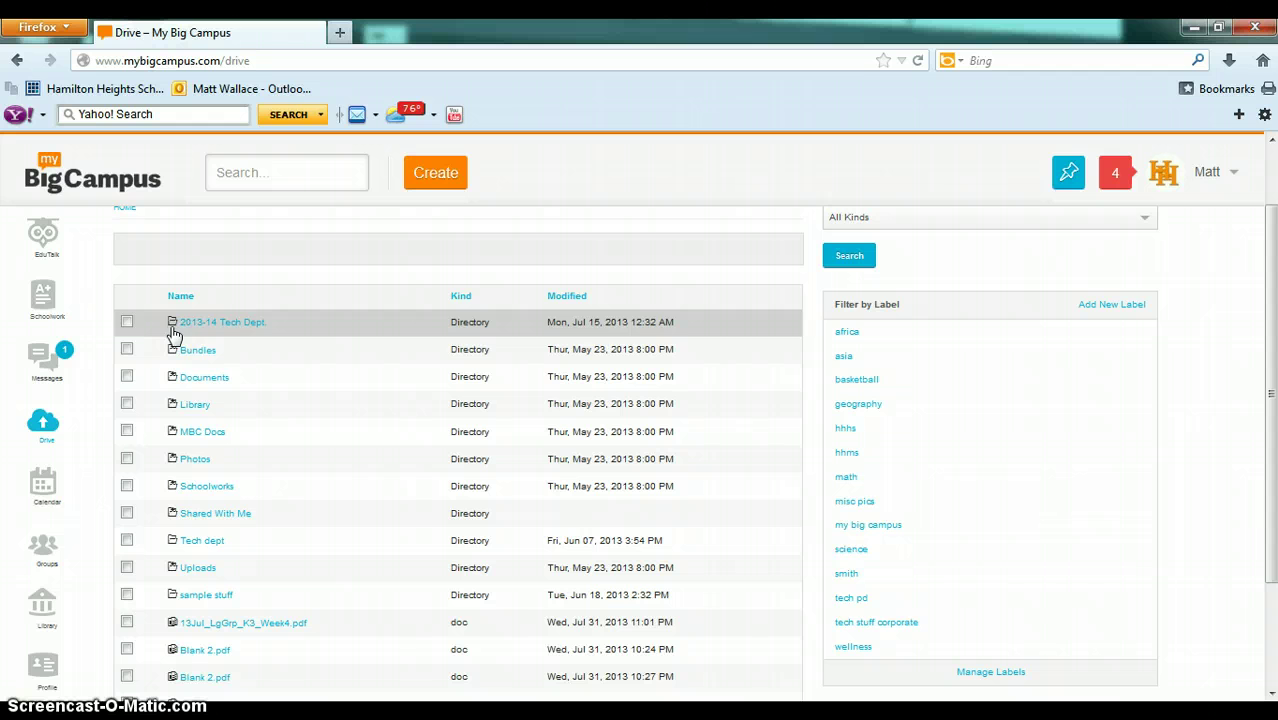
{"action": "left_click", "coordinate": [174, 359]}
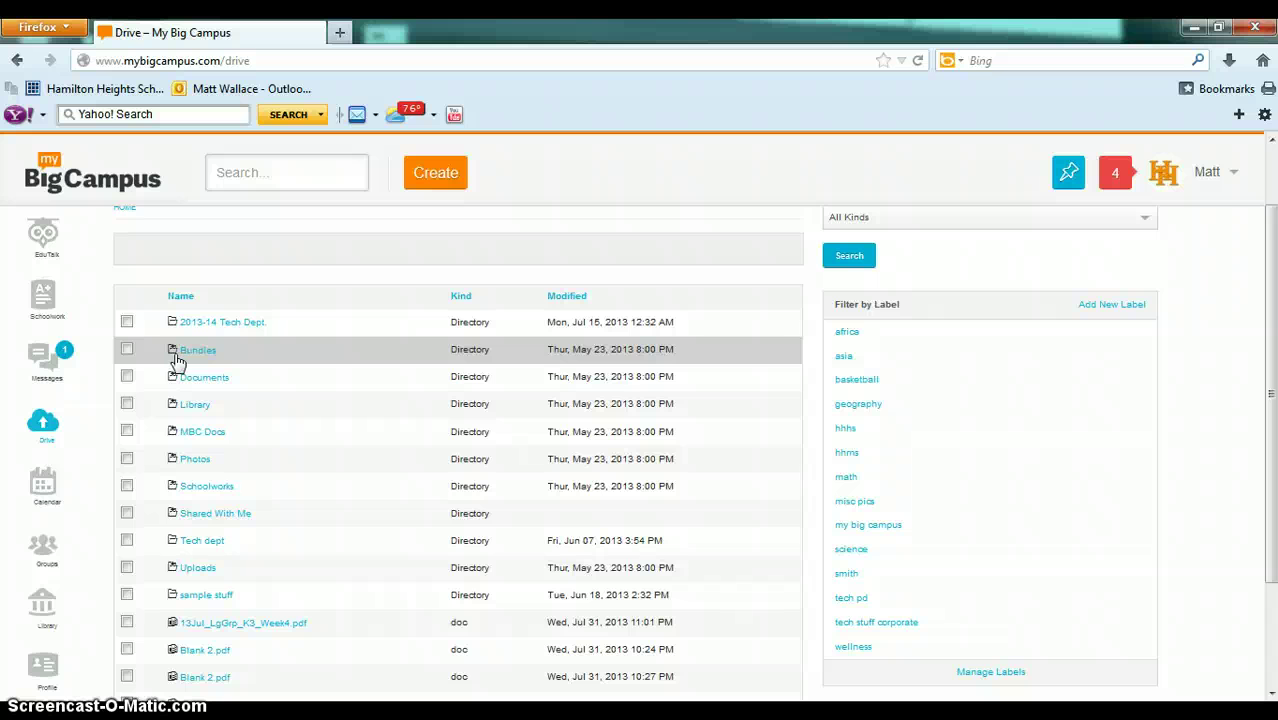
{"action": "left_click", "coordinate": [174, 389]}
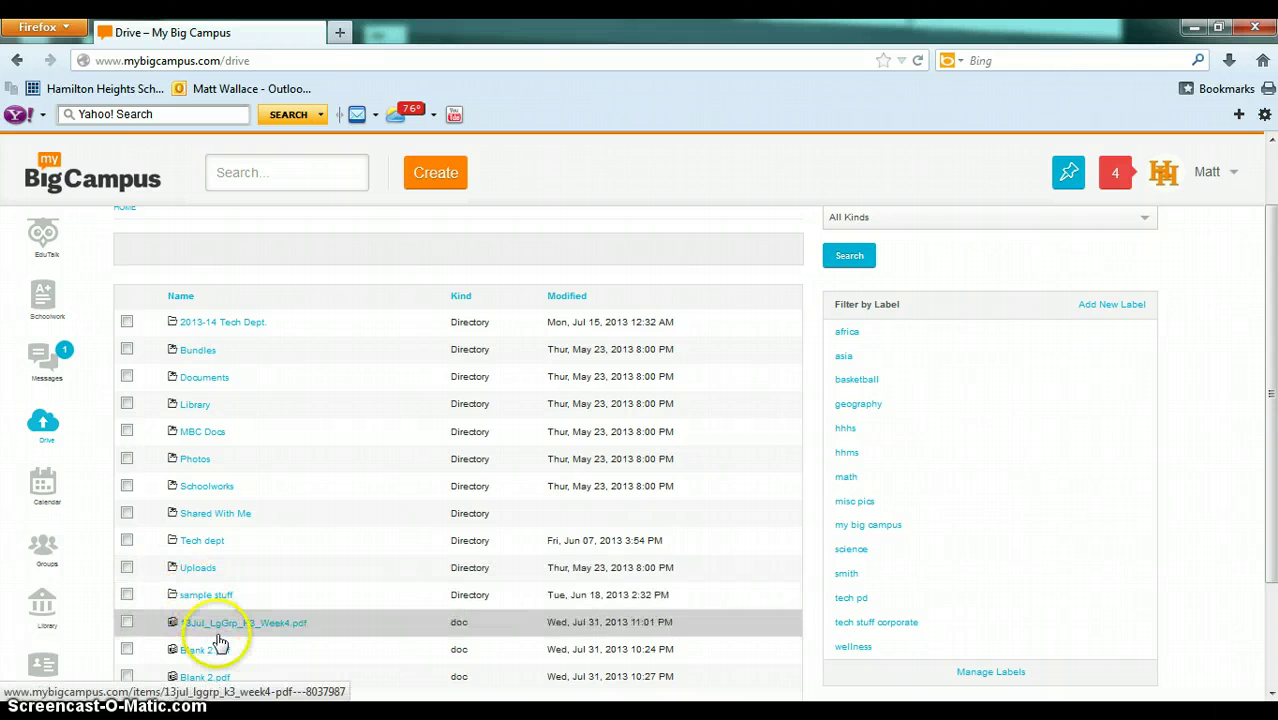
{"action": "scroll", "coordinate": [225, 462], "scroll_direction": "up", "scroll_amount": 1}
{"action": "scroll", "coordinate": [225, 462], "scroll_direction": "up", "scroll_amount": 1}
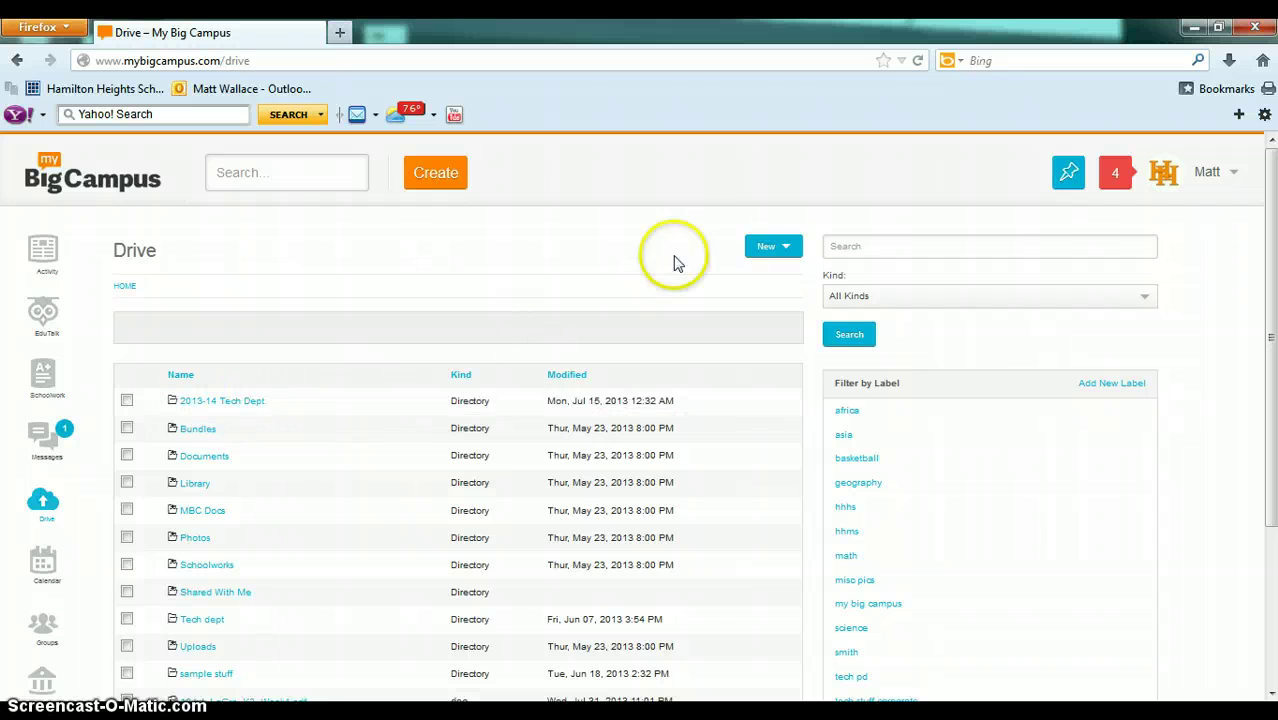
{"action": "left_click", "coordinate": [765, 248]}
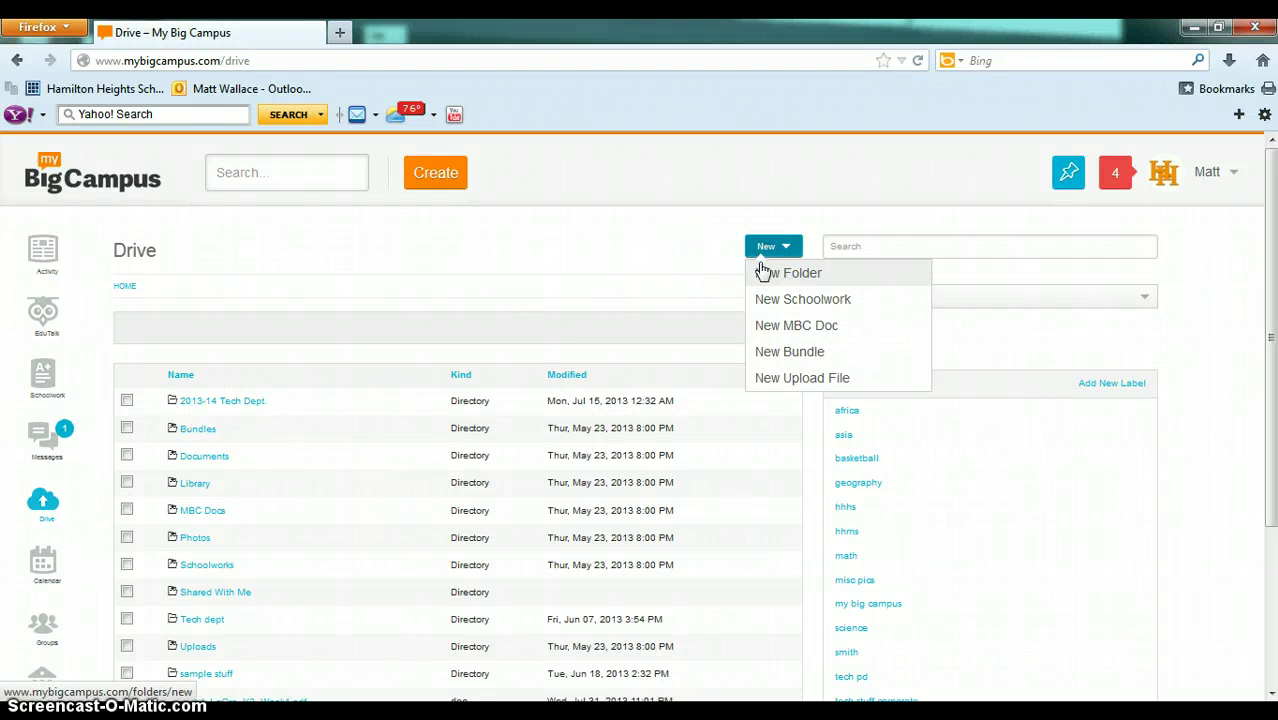
{"action": "left_click", "coordinate": [765, 277]}
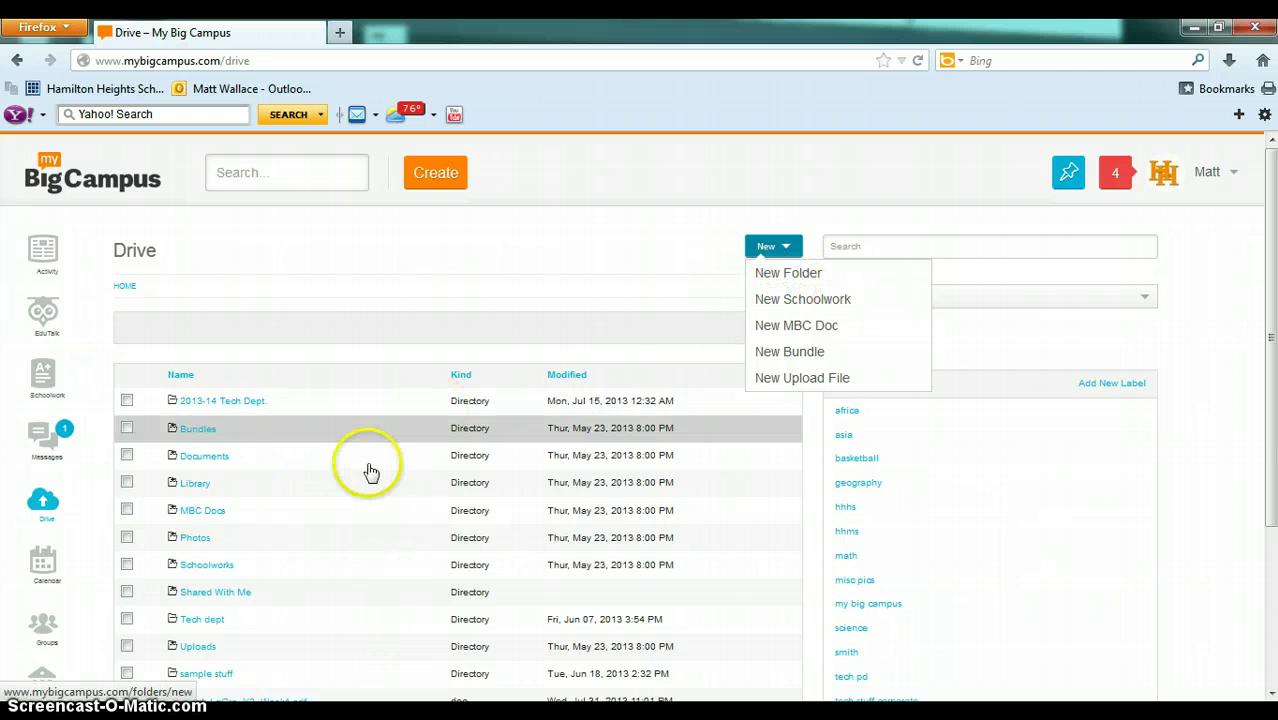
Open the Documents folder in the Drive and look over its subfolders.
{"action": "scroll", "coordinate": [268, 388], "scroll_direction": "down", "scroll_amount": 3}
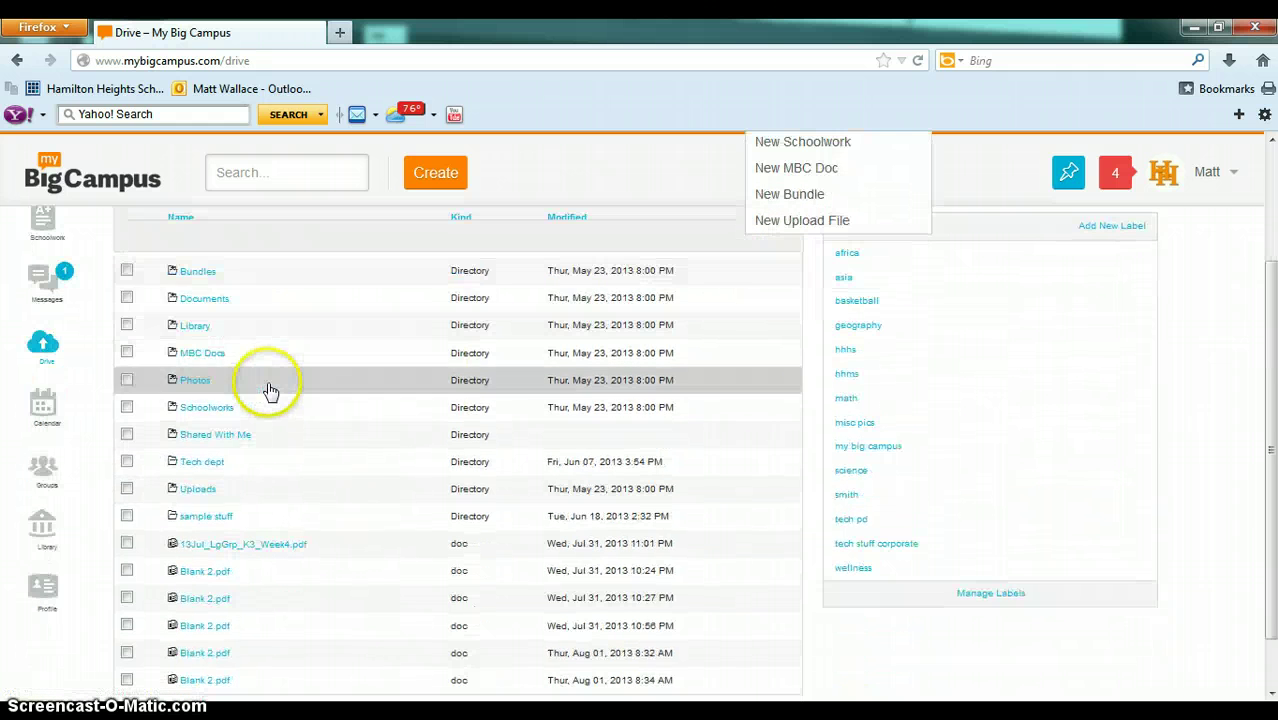
{"action": "left_click", "coordinate": [205, 303]}
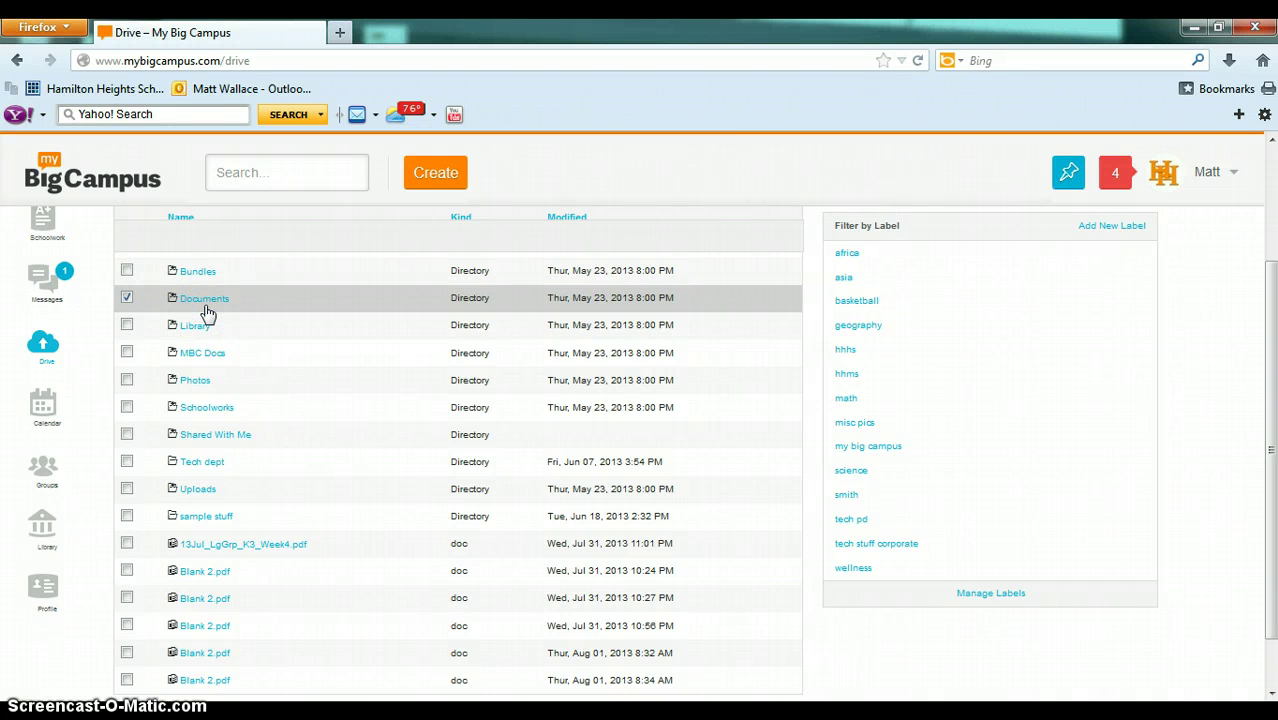
{"action": "left_click", "coordinate": [207, 303]}
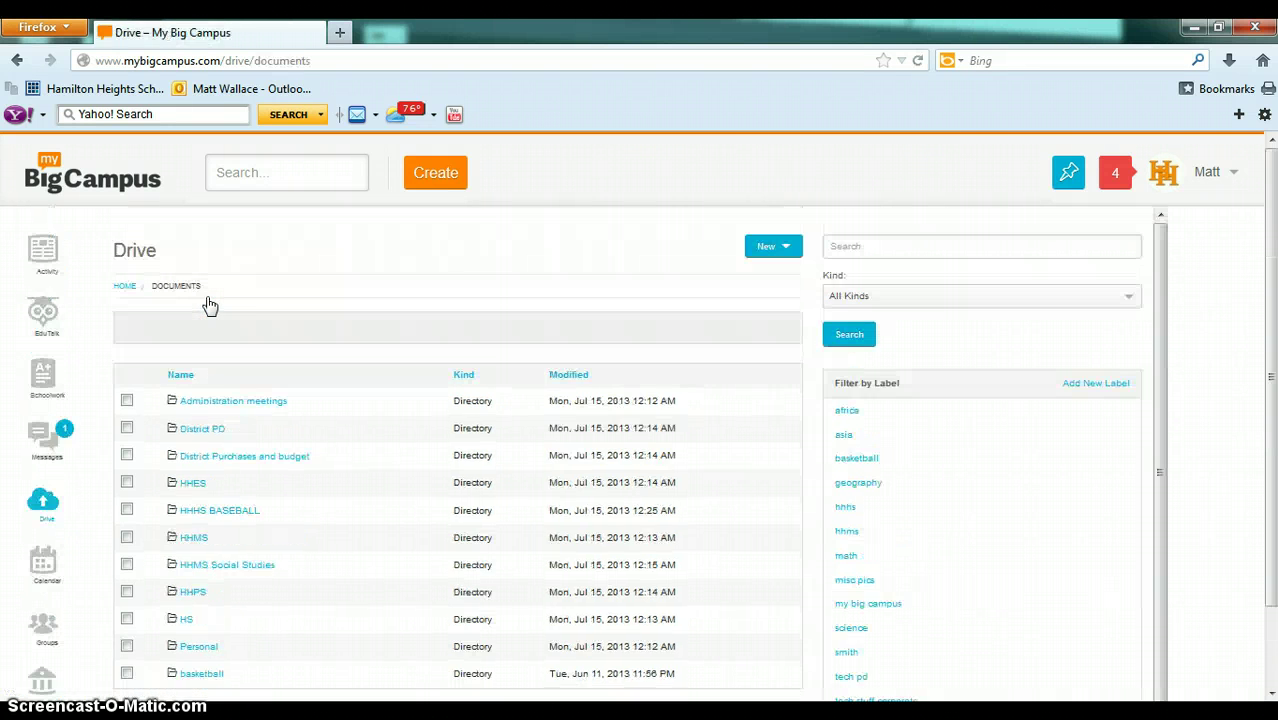
{"action": "scroll", "coordinate": [183, 328], "scroll_direction": "down", "scroll_amount": 2}
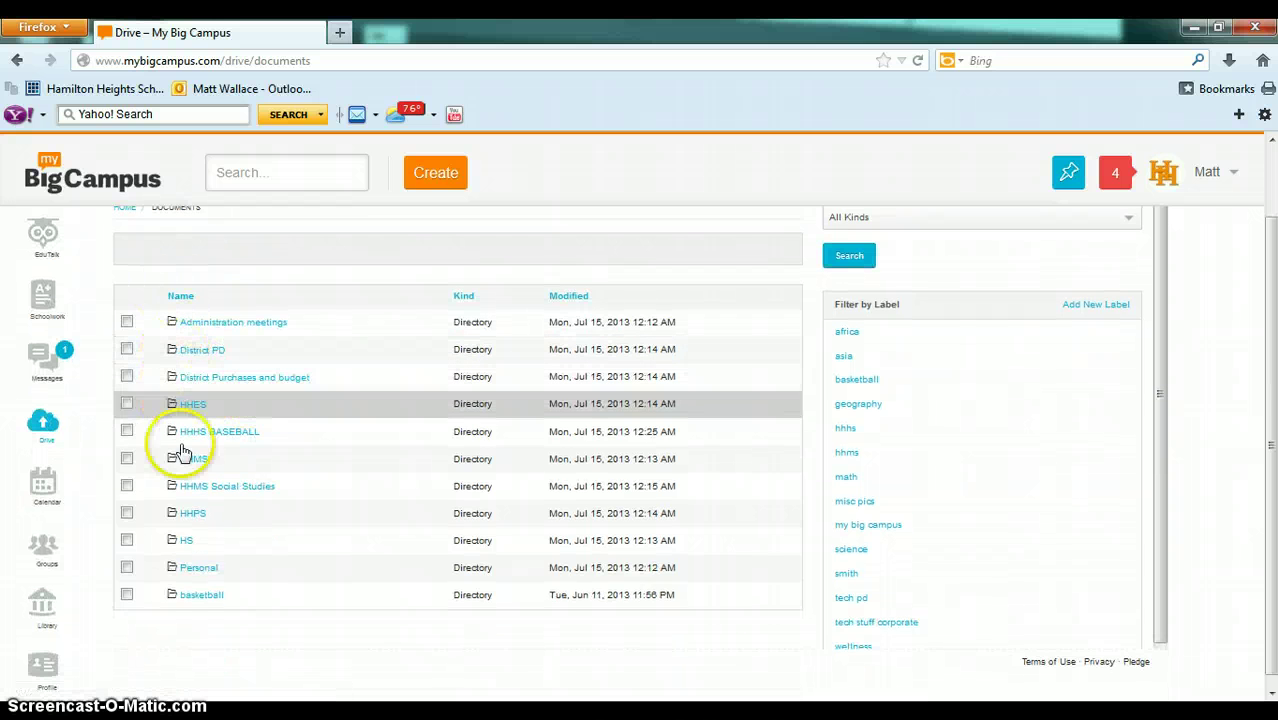
Create a new folder named Sample inside the Documents folder.
{"action": "scroll", "coordinate": [195, 355], "scroll_direction": "up", "scroll_amount": 1}
{"action": "scroll", "coordinate": [195, 345], "scroll_direction": "up", "scroll_amount": 1}
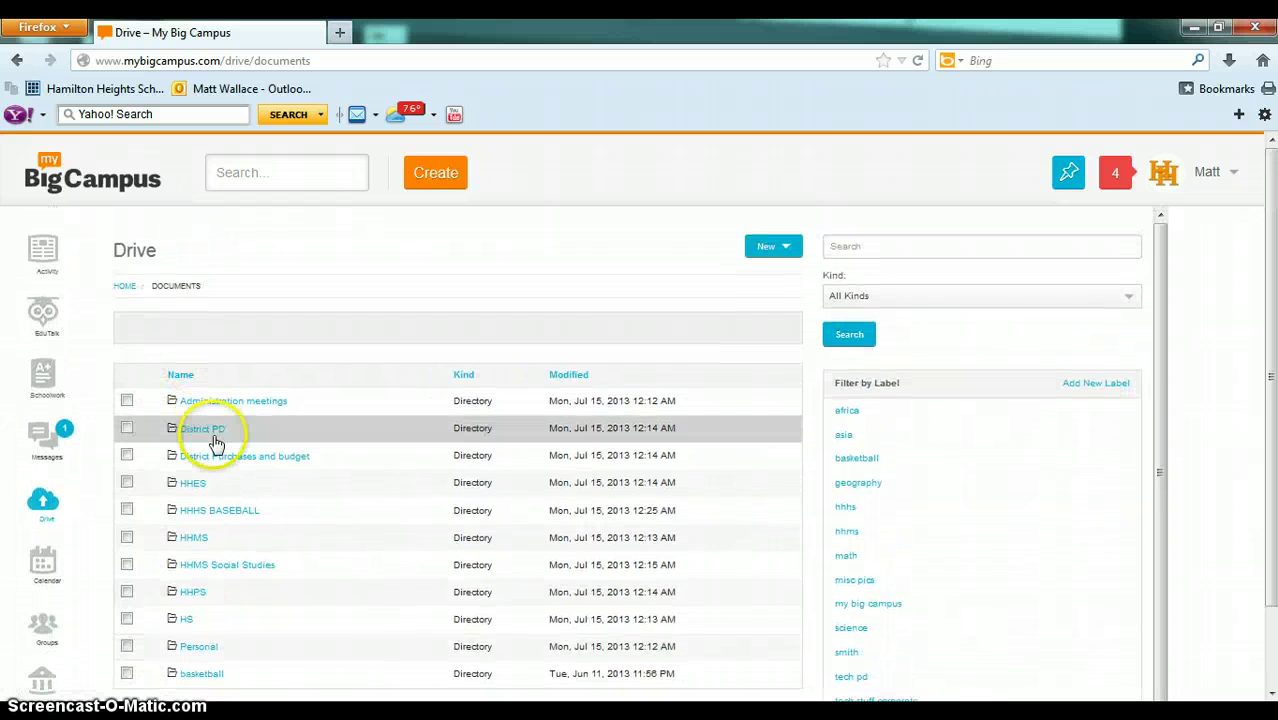
{"action": "left_click", "coordinate": [766, 246]}
{"action": "left_click", "coordinate": [760, 278]}
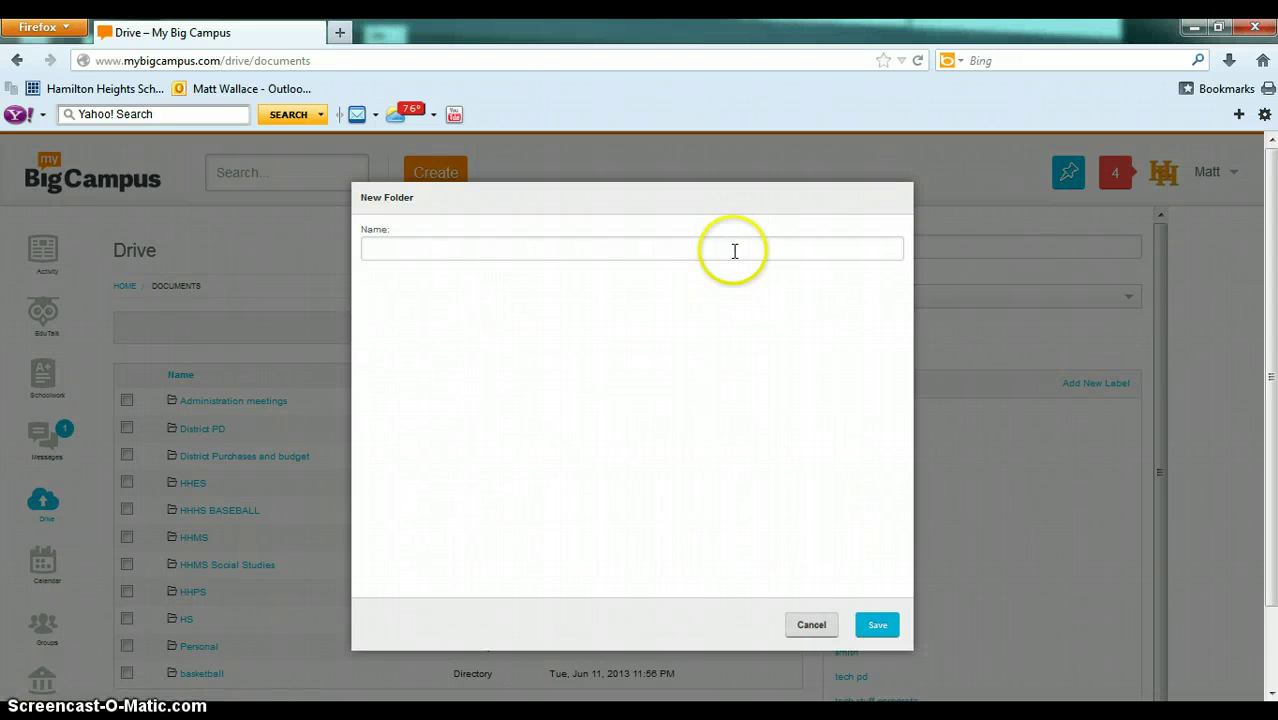
{"action": "left_click", "coordinate": [737, 251]}
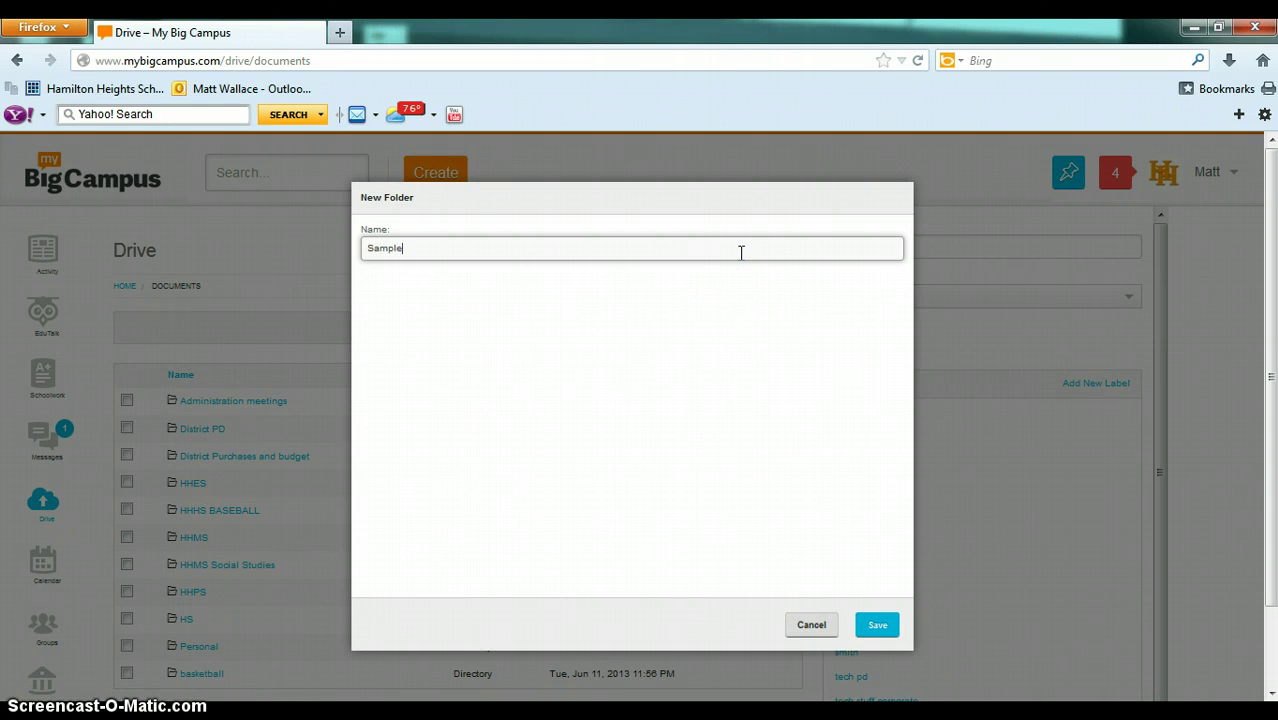
{"action": "left_click", "coordinate": [875, 623]}
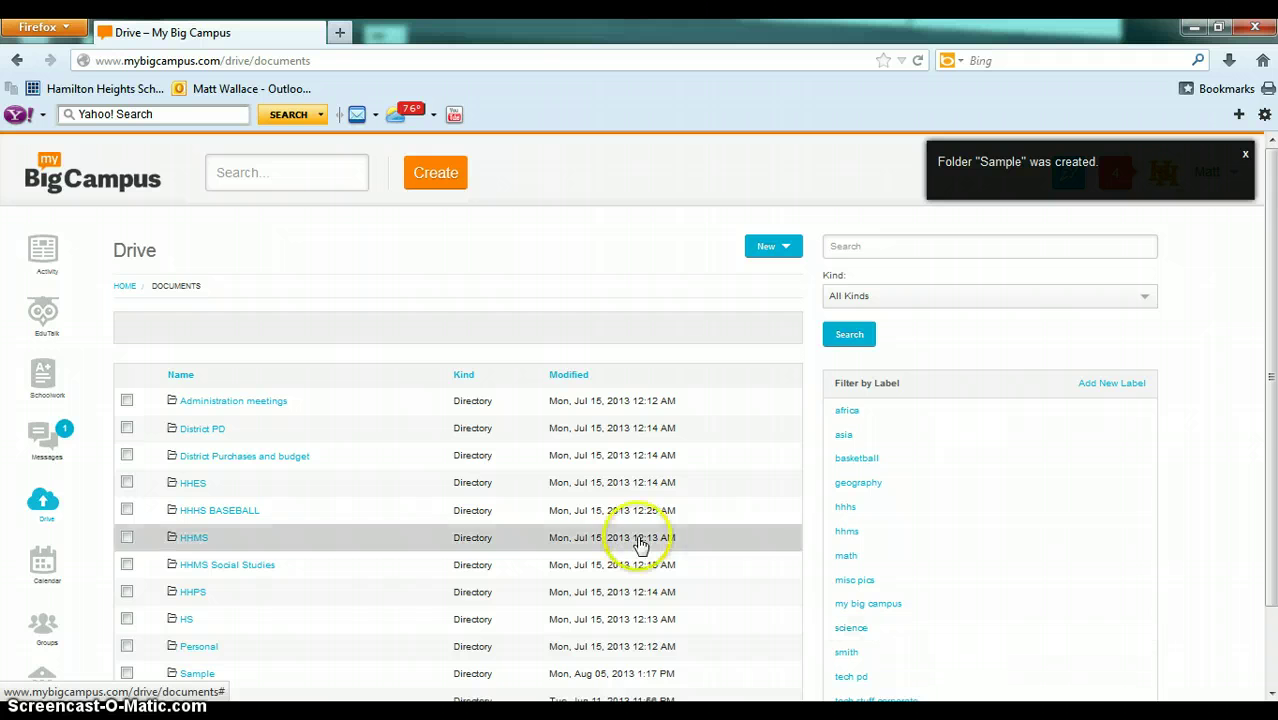
Delete the Sample folder from the Documents folder.
{"action": "scroll", "coordinate": [450, 672], "scroll_direction": "down", "scroll_amount": 1}
{"action": "scroll", "coordinate": [450, 672], "scroll_direction": "down", "scroll_amount": 1}
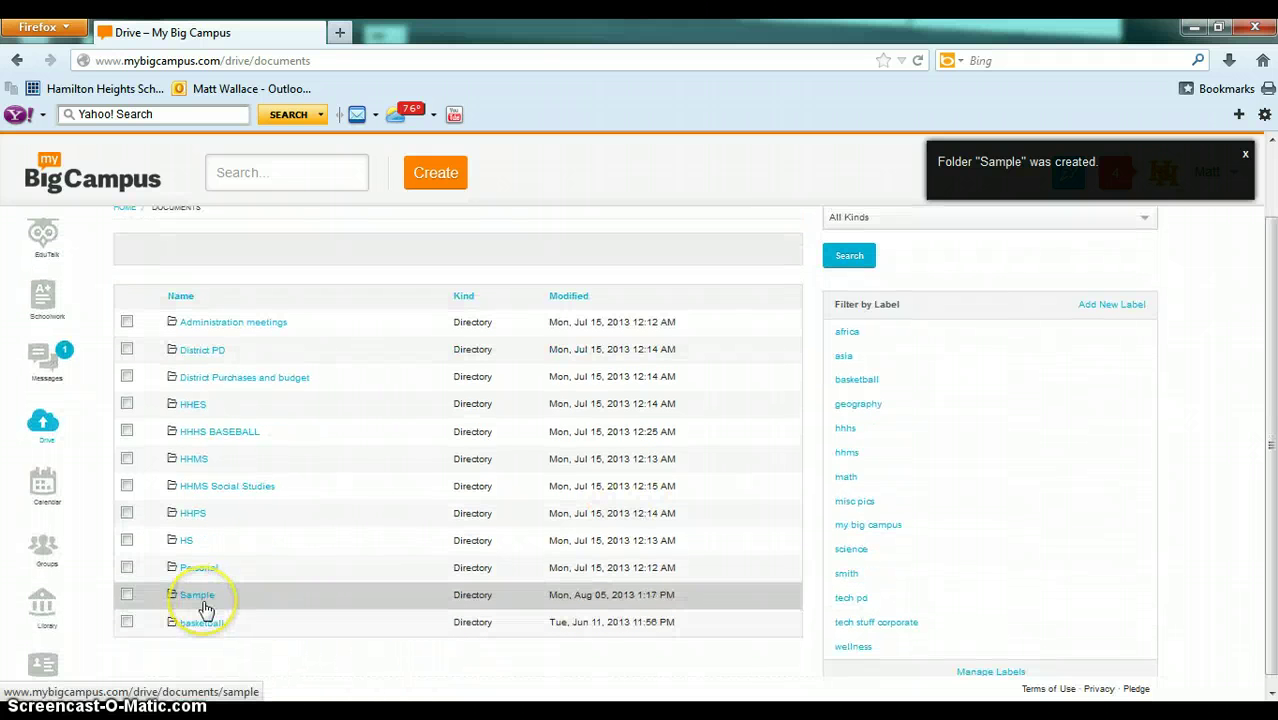
{"action": "left_click", "coordinate": [127, 594]}
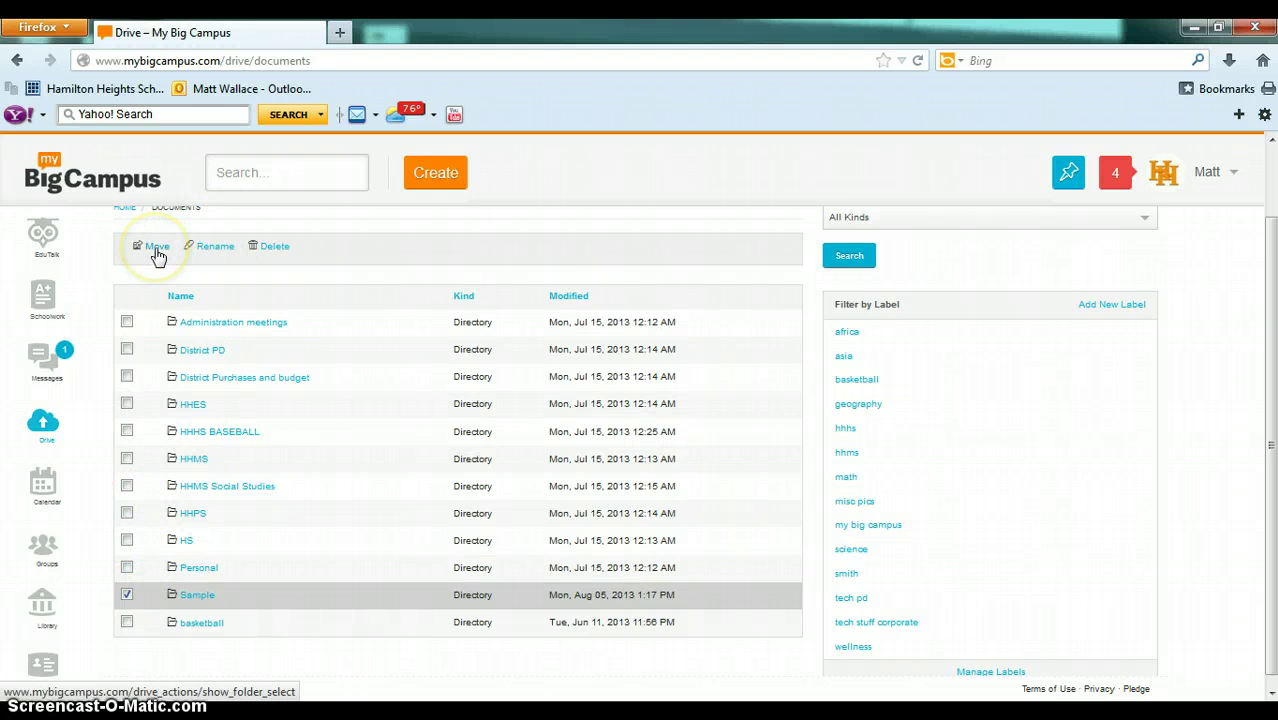
{"action": "left_click", "coordinate": [272, 246]}
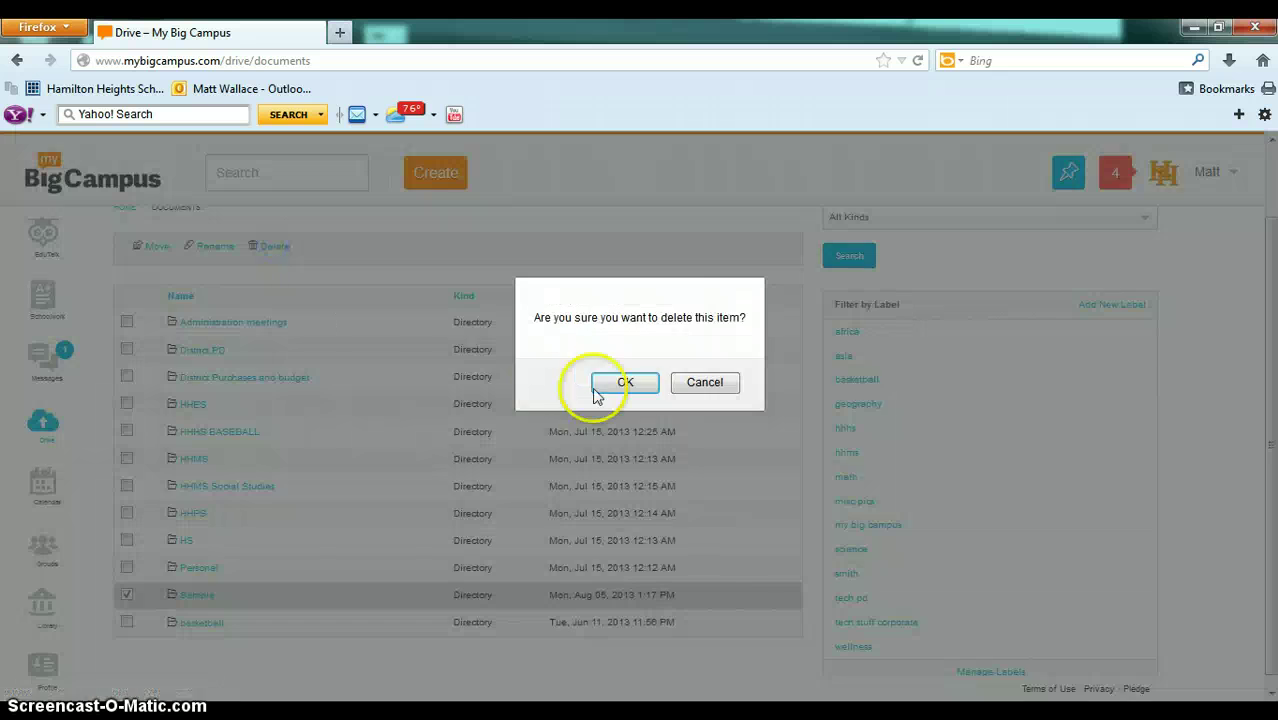
{"action": "left_click", "coordinate": [626, 385]}
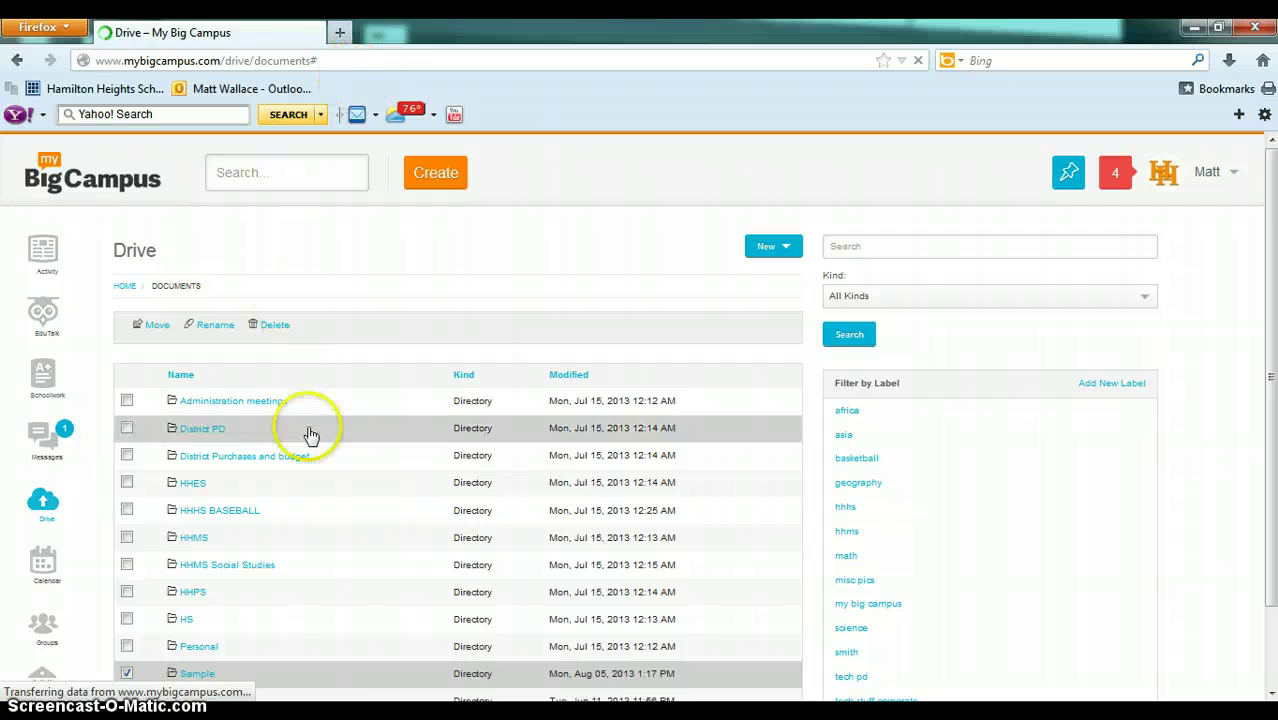
{"action": "scroll", "coordinate": [510, 475], "scroll_direction": "down", "scroll_amount": 1}
{"action": "scroll", "coordinate": [468, 463], "scroll_direction": "down", "scroll_amount": 1}
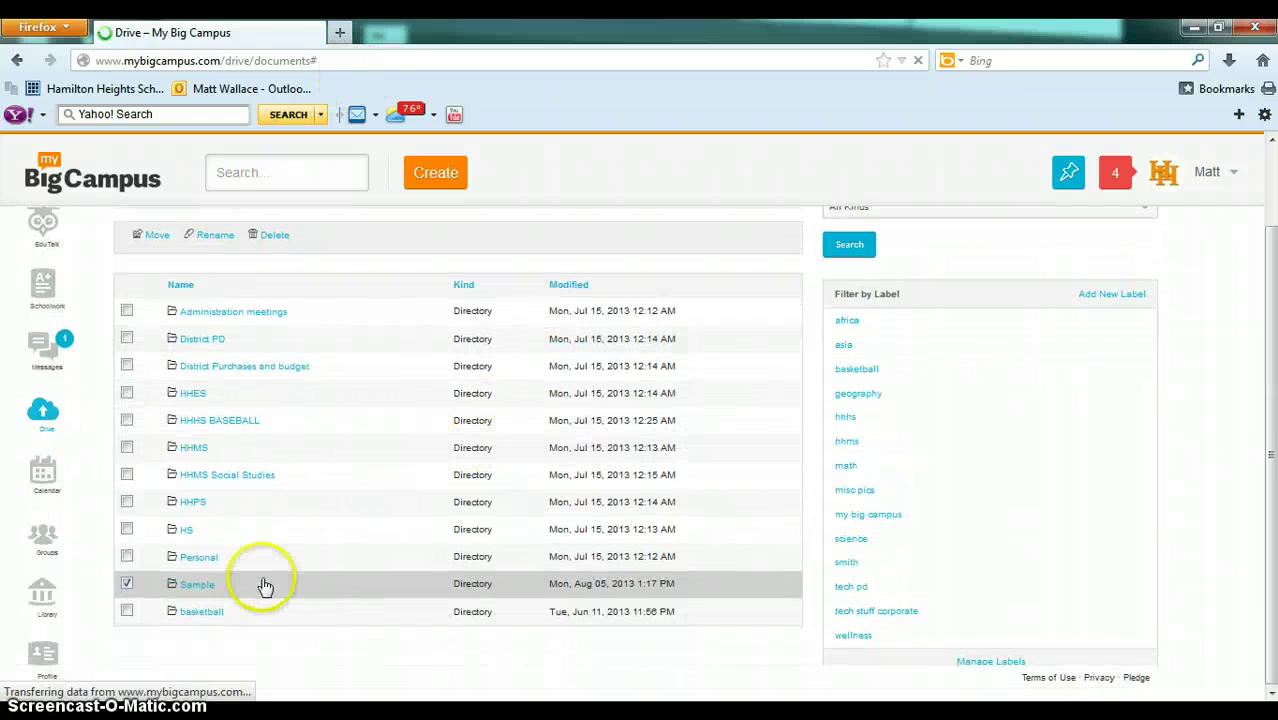
Restore the browser to a smaller window that leaves the desktop files accessible, and open the District PD folder.
{"action": "left_click", "coordinate": [1217, 28]}
{"action": "scroll", "coordinate": [906, 438], "scroll_direction": "up", "scroll_amount": 5}
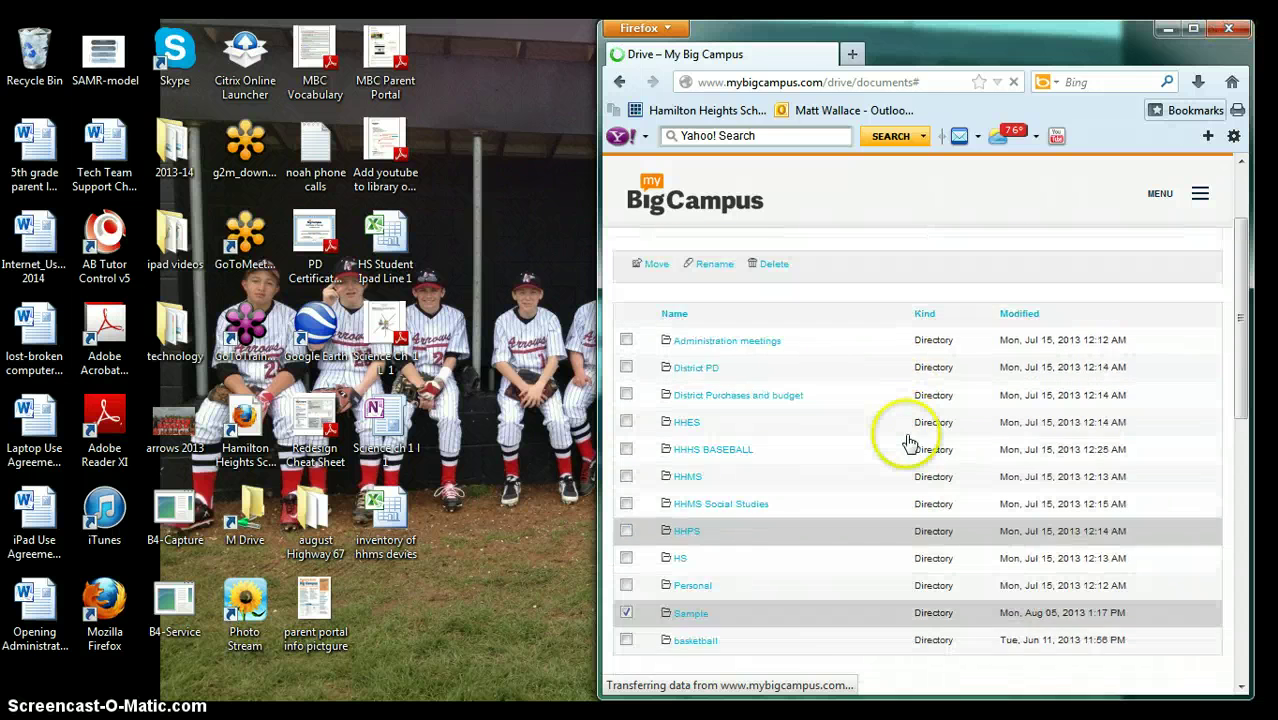
{"action": "scroll", "coordinate": [880, 455], "scroll_direction": "down", "scroll_amount": 2}
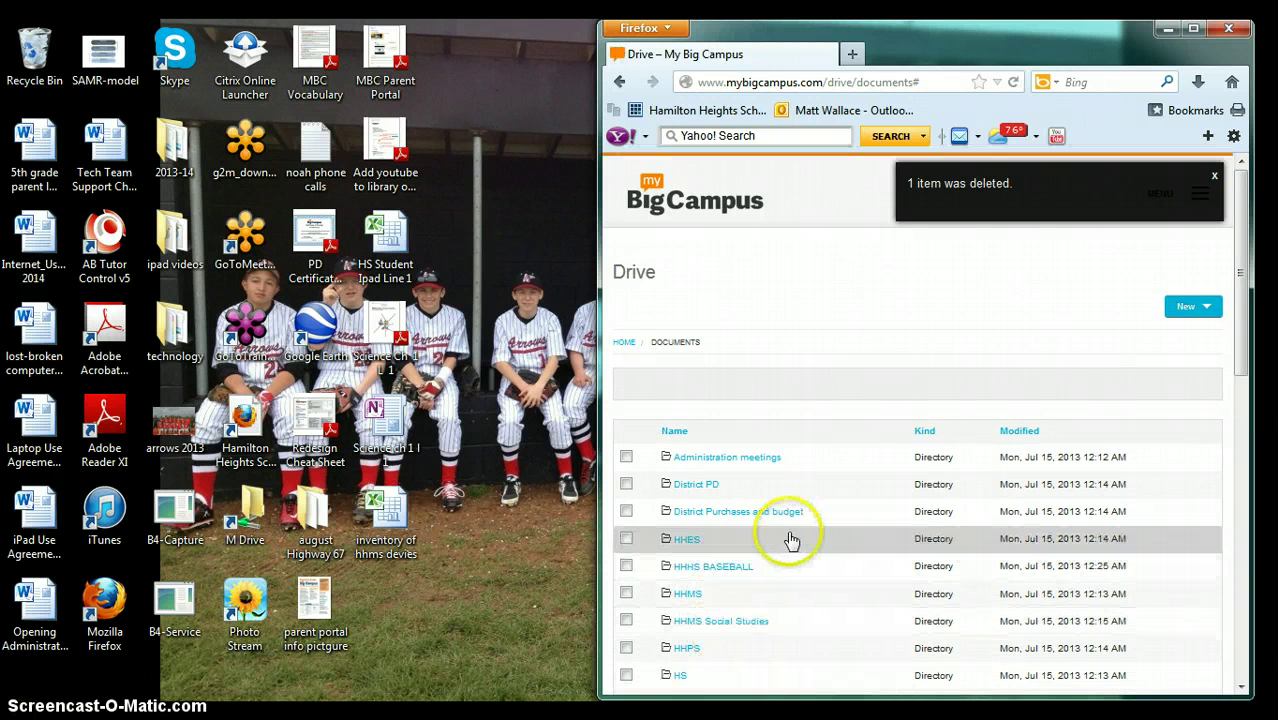
{"action": "scroll", "coordinate": [790, 540], "scroll_direction": "down", "scroll_amount": 2}
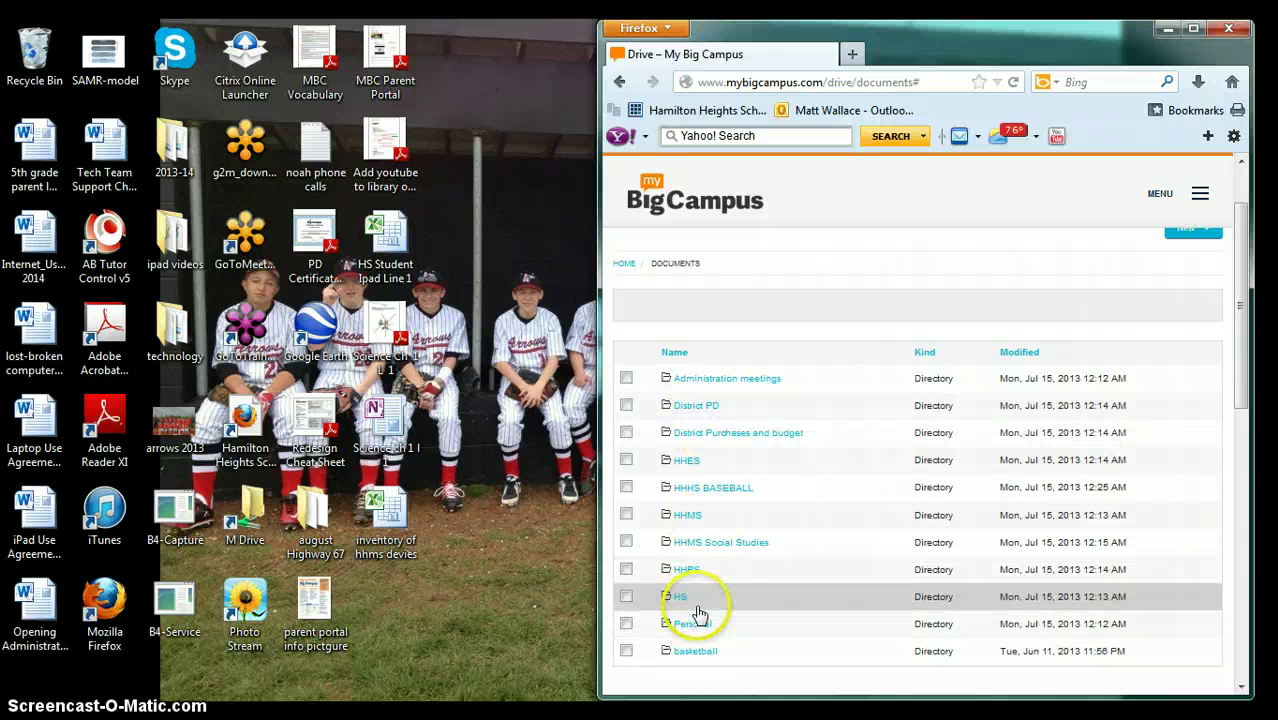
{"action": "left_click", "coordinate": [706, 409]}
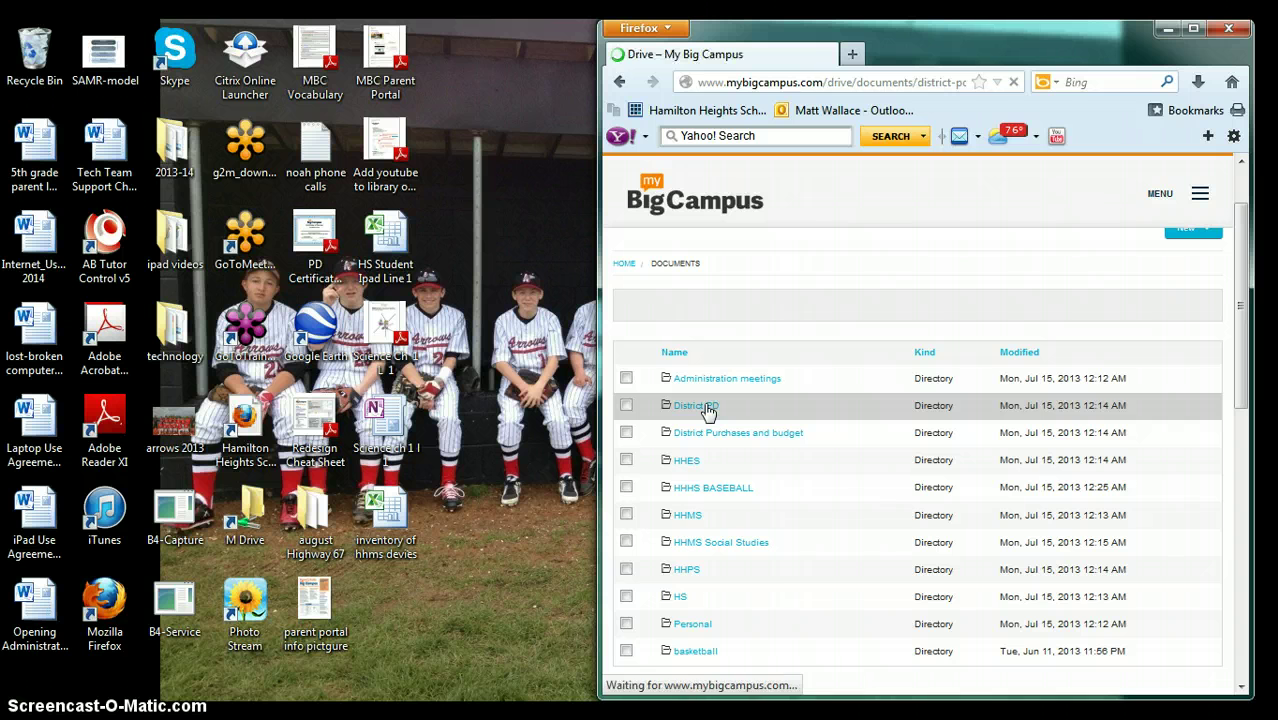
Examine the list of files in the District PD folder.
{"action": "scroll", "coordinate": [707, 430], "scroll_direction": "down", "scroll_amount": 5}
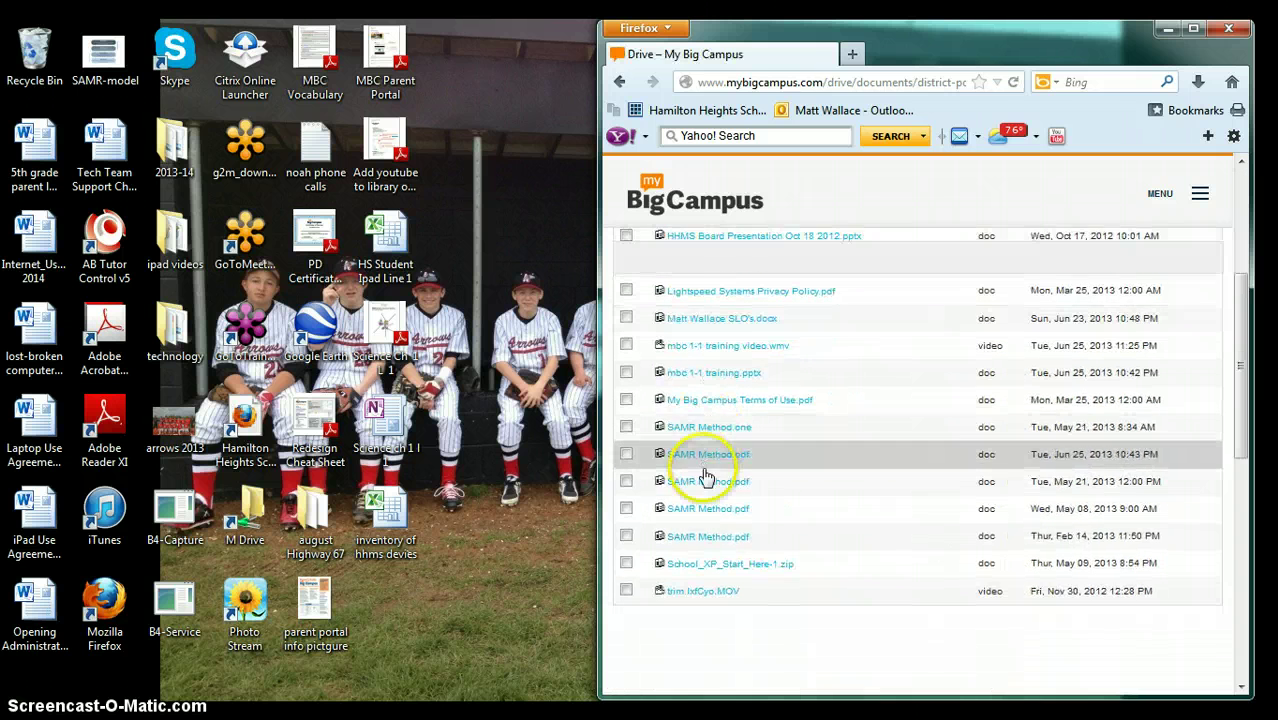
{"action": "scroll", "coordinate": [700, 600], "scroll_direction": "up", "scroll_amount": 5}
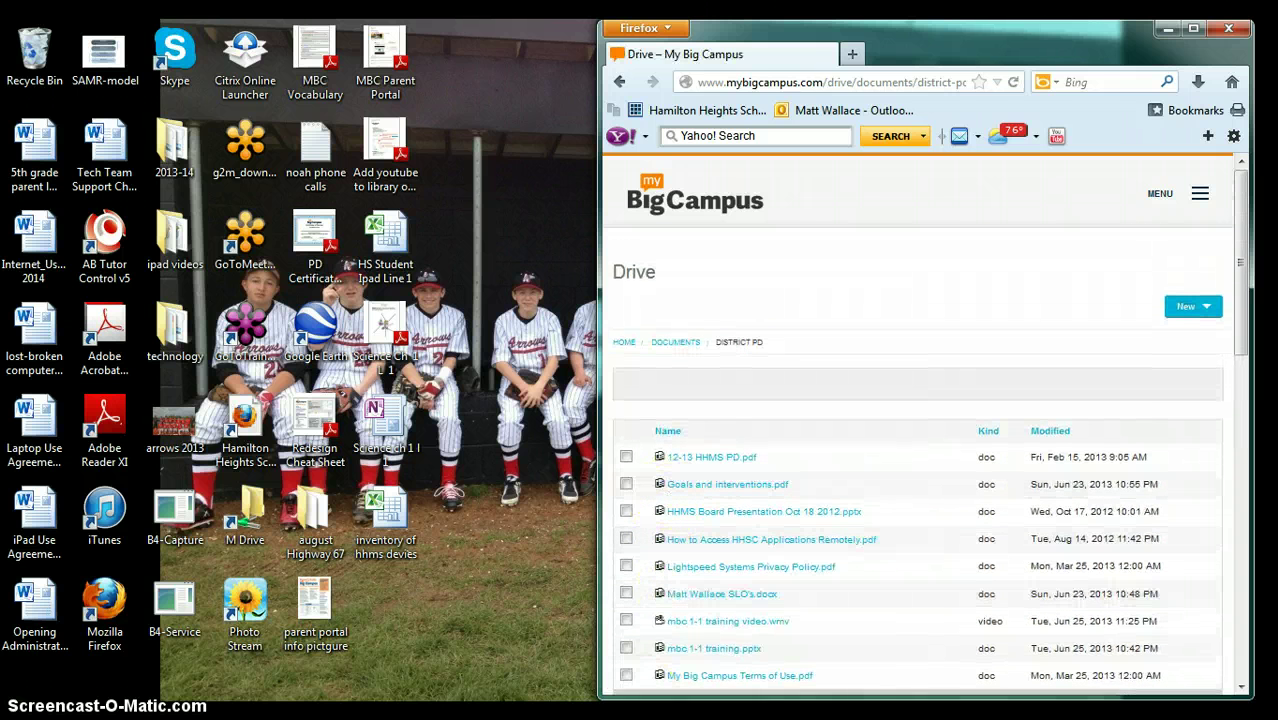
{"action": "scroll", "coordinate": [693, 428], "scroll_direction": "down", "scroll_amount": 5}
{"action": "scroll", "coordinate": [705, 440], "scroll_direction": "up", "scroll_amount": 4}
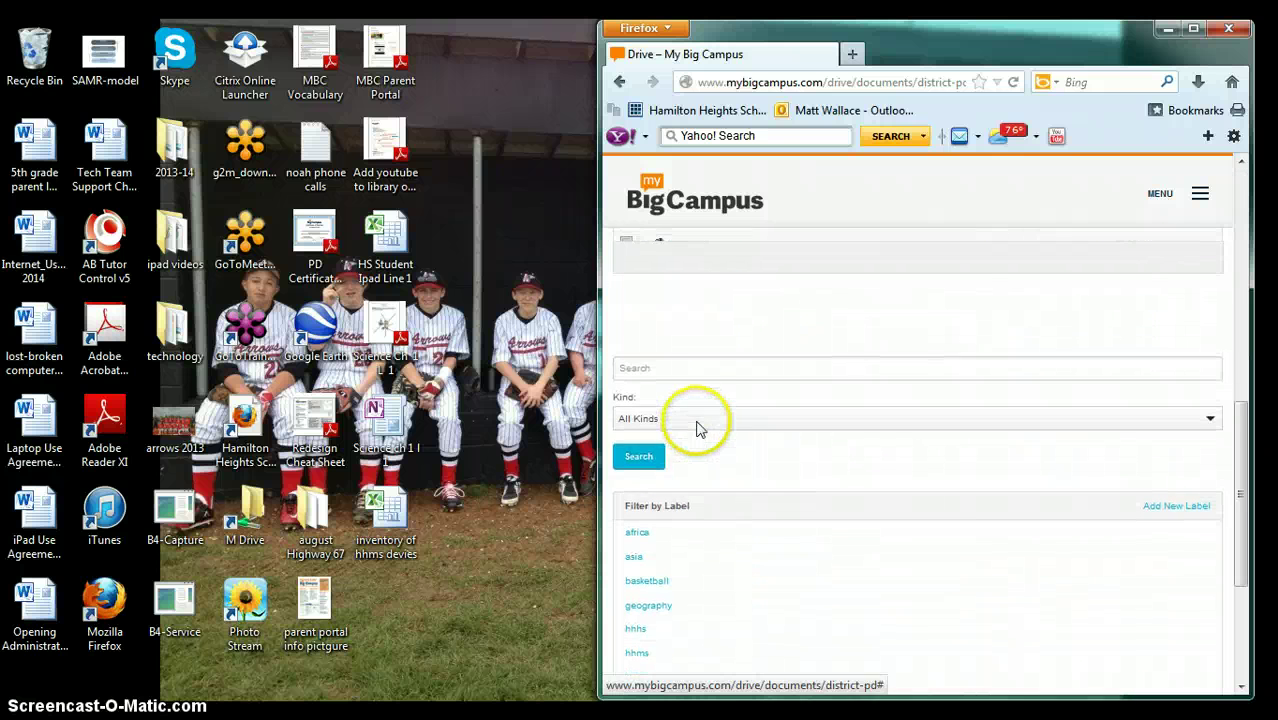
{"action": "scroll", "coordinate": [710, 445], "scroll_direction": "up", "scroll_amount": 1}
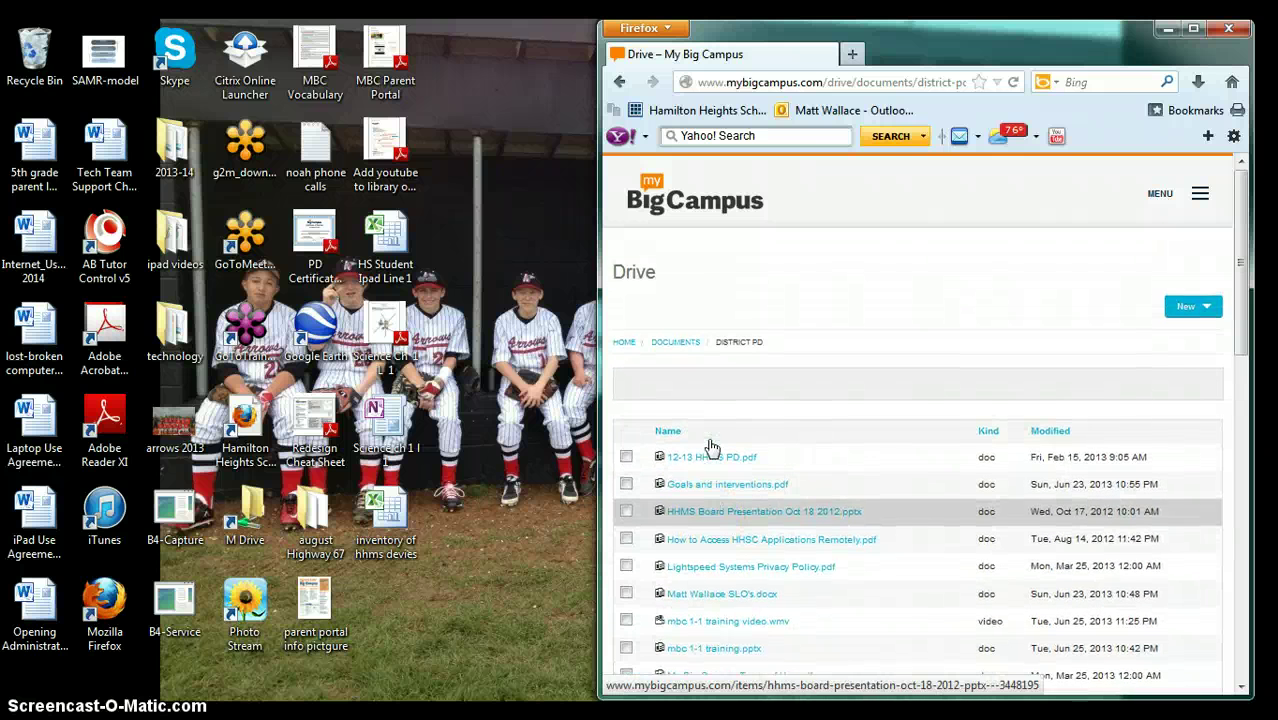
{"action": "scroll", "coordinate": [710, 445], "scroll_direction": "down", "scroll_amount": 5}
{"action": "scroll", "coordinate": [710, 445], "scroll_direction": "down", "scroll_amount": 3}
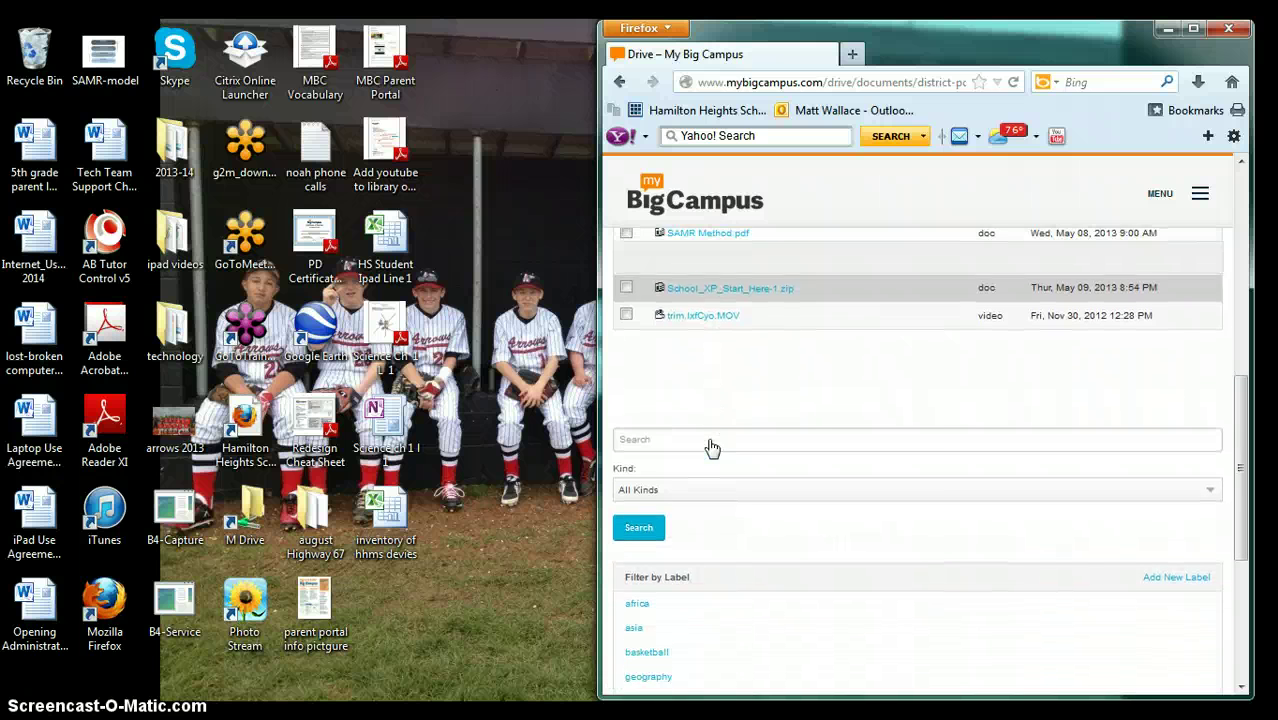
{"action": "scroll", "coordinate": [710, 442], "scroll_direction": "down", "scroll_amount": 1}
{"action": "scroll", "coordinate": [710, 440], "scroll_direction": "up", "scroll_amount": 1}
{"action": "scroll", "coordinate": [710, 440], "scroll_direction": "up", "scroll_amount": 8}
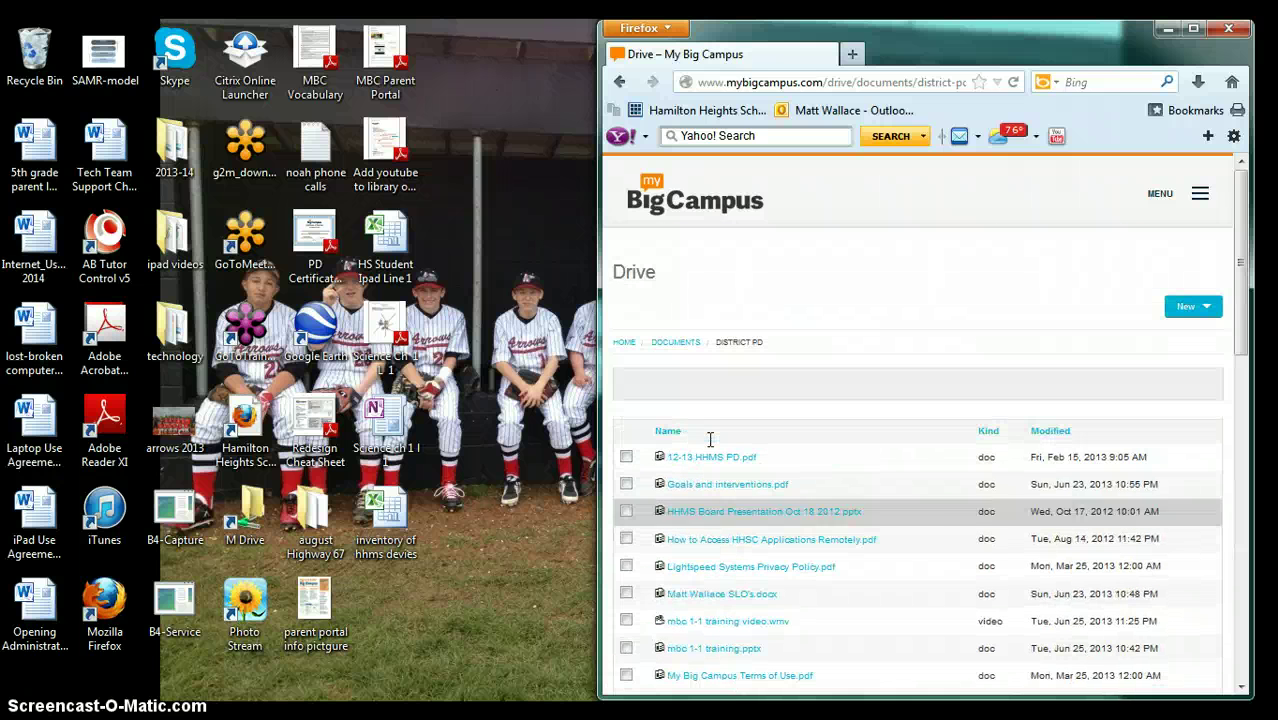
Upload the desktop image "parent portal info pictgure" to the District PD folder as a new file.
{"action": "left_click", "coordinate": [1181, 318]}
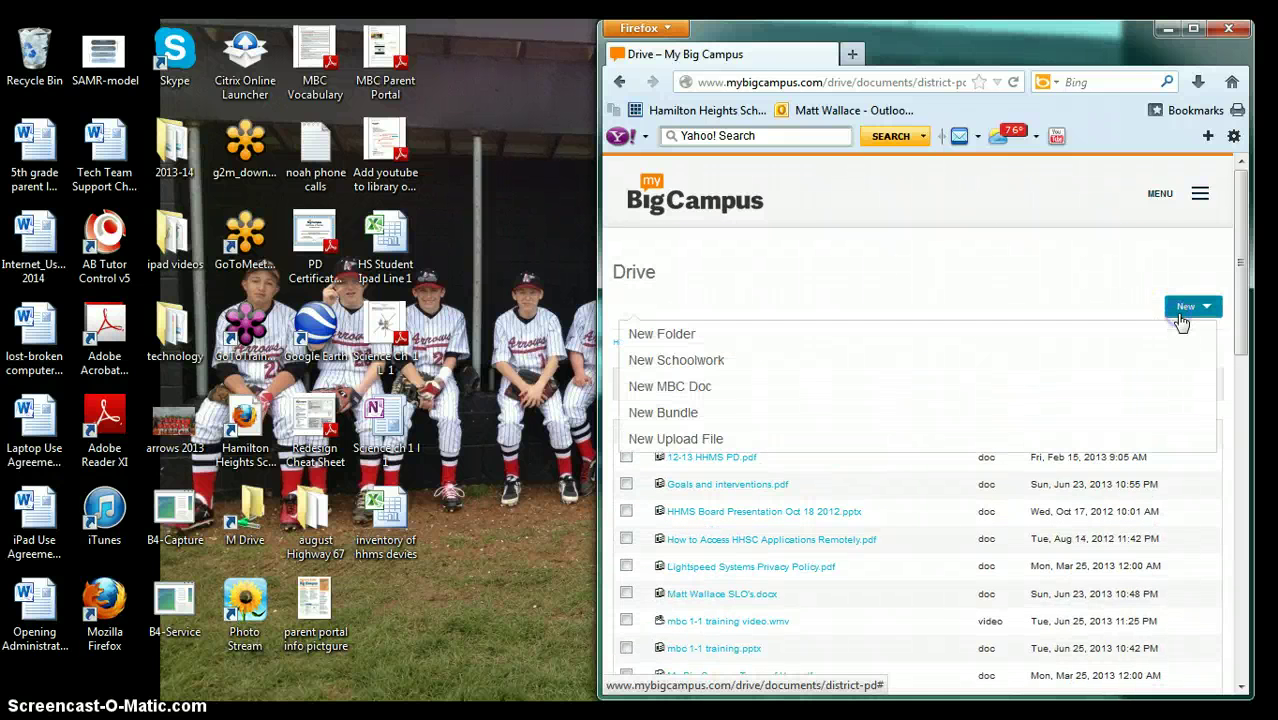
{"action": "left_click", "coordinate": [695, 441]}
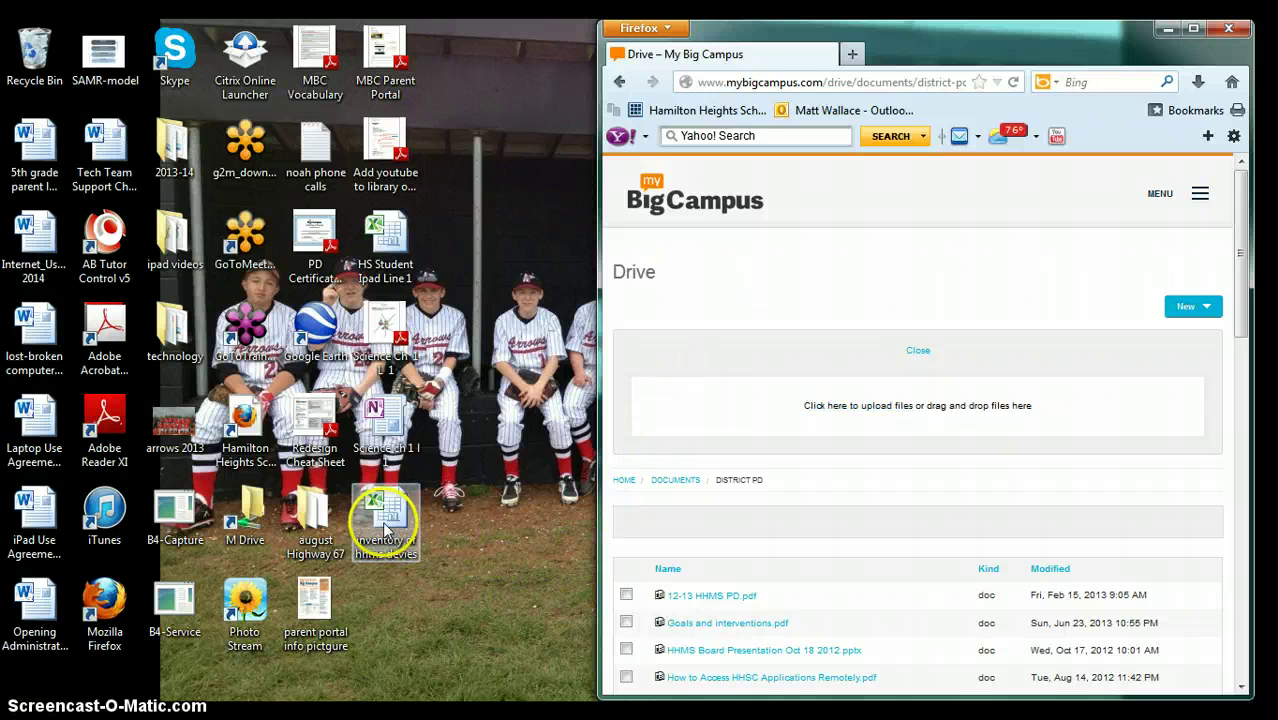
{"action": "left_click_drag", "start_coordinate": [303, 611], "coordinate": [920, 418]}
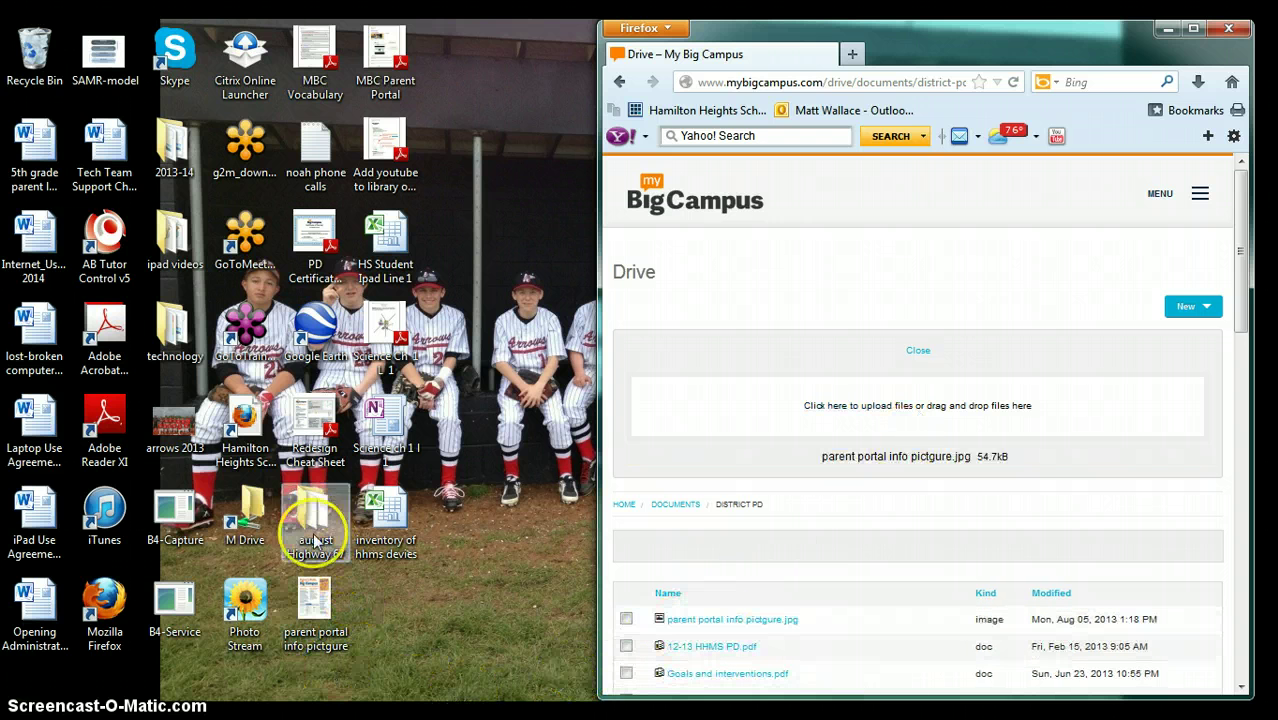
Upload the desktop PDFs Redesign Cheat Sheet, PD Certificate and MBC Vocabulary to the District PD folder.
{"action": "left_click_drag", "start_coordinate": [300, 450], "coordinate": [884, 405]}
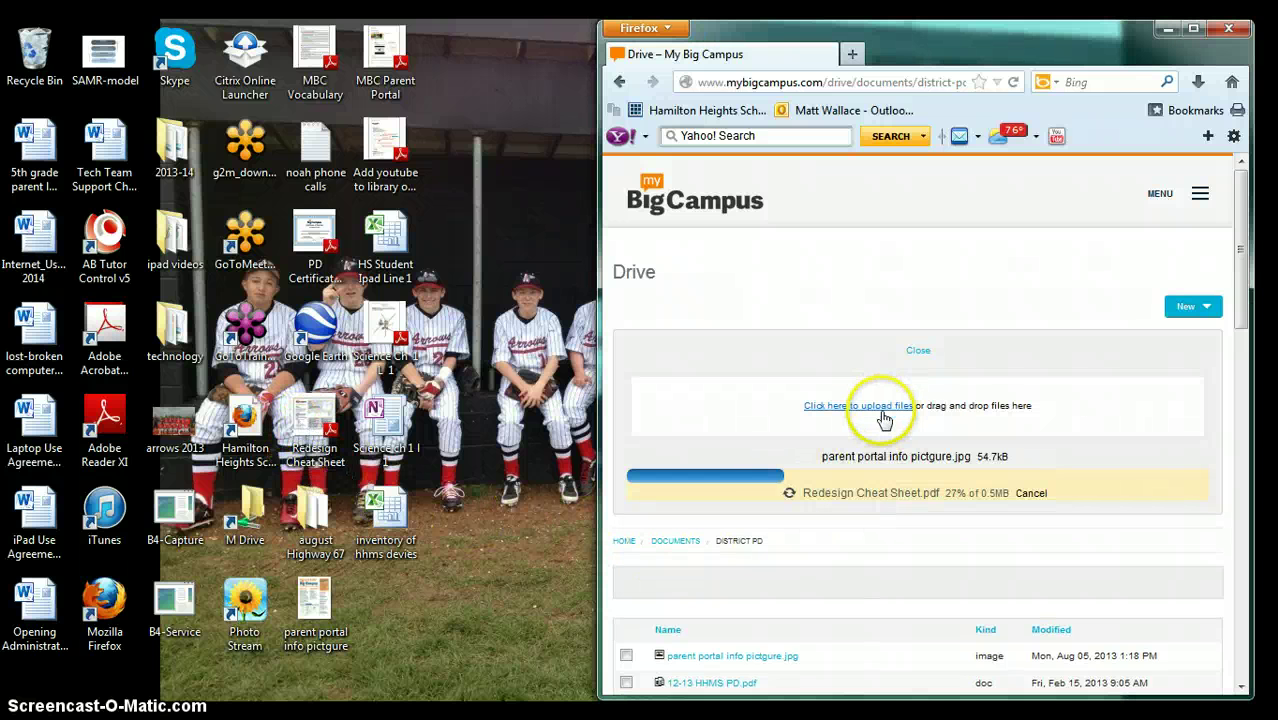
{"action": "left_click_drag", "start_coordinate": [285, 263], "coordinate": [813, 424]}
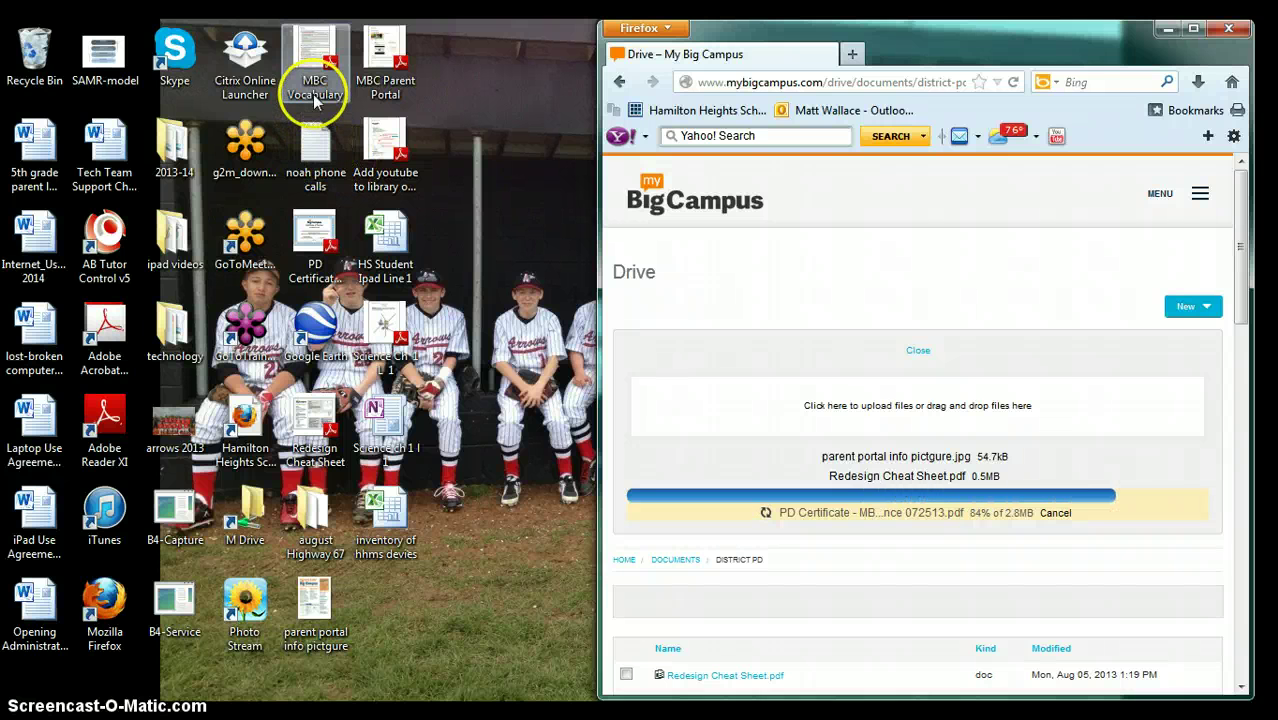
{"action": "left_click_drag", "start_coordinate": [314, 71], "coordinate": [842, 430]}
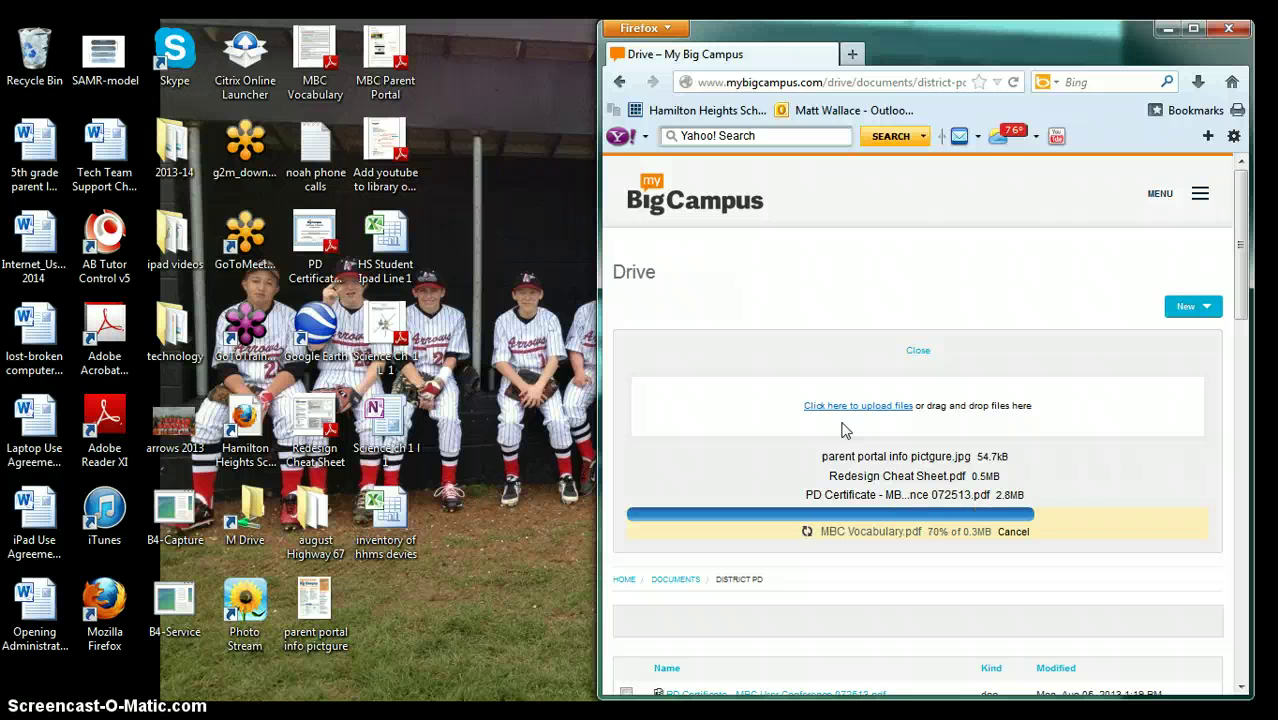
{"action": "scroll", "coordinate": [843, 428], "scroll_direction": "down", "scroll_amount": 7}
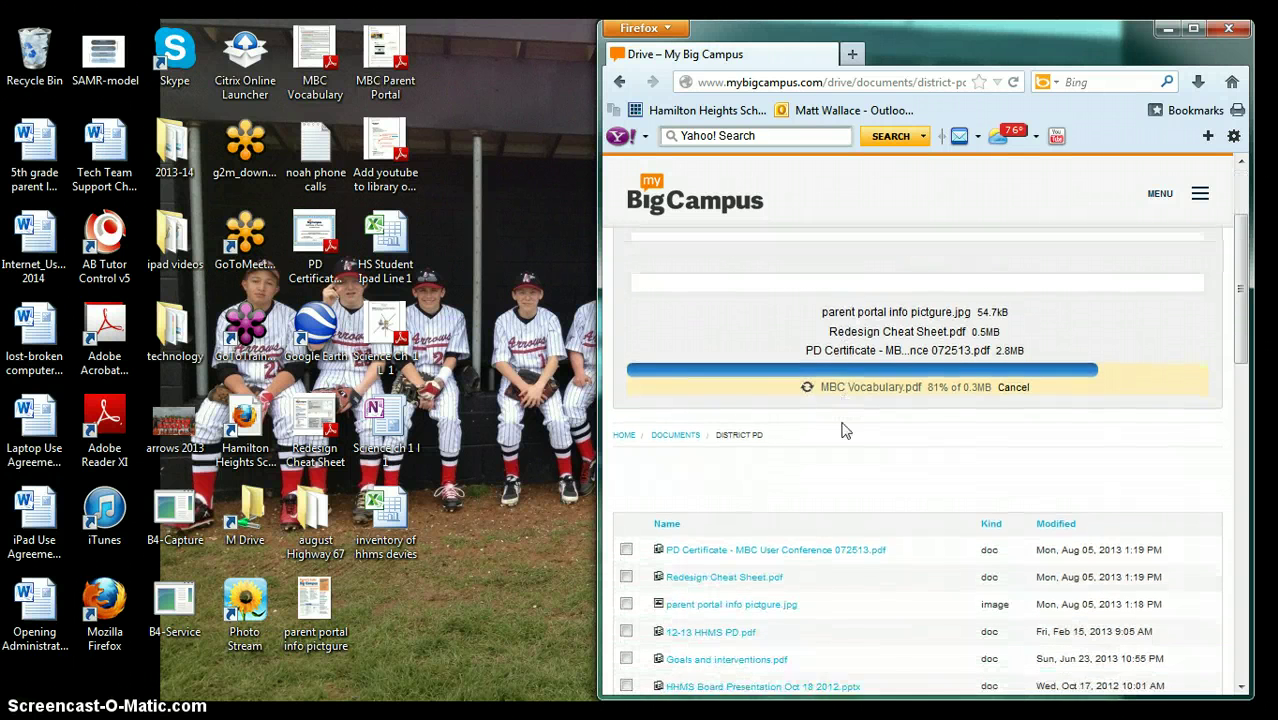
{"action": "scroll", "coordinate": [691, 366], "scroll_direction": "up", "scroll_amount": 2}
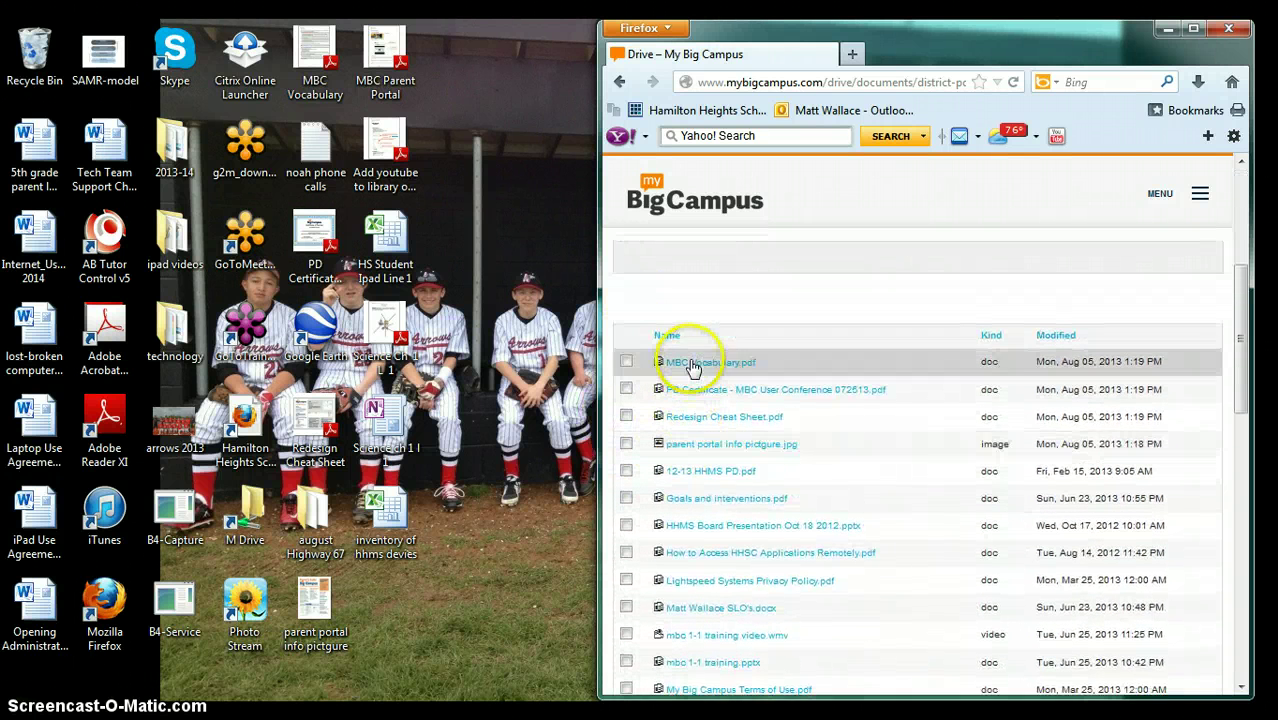
Maximize the browser window, return to the main Drive folder list and open the 2013-14 Tech Dept. folder.
{"action": "left_click", "coordinate": [1193, 28]}
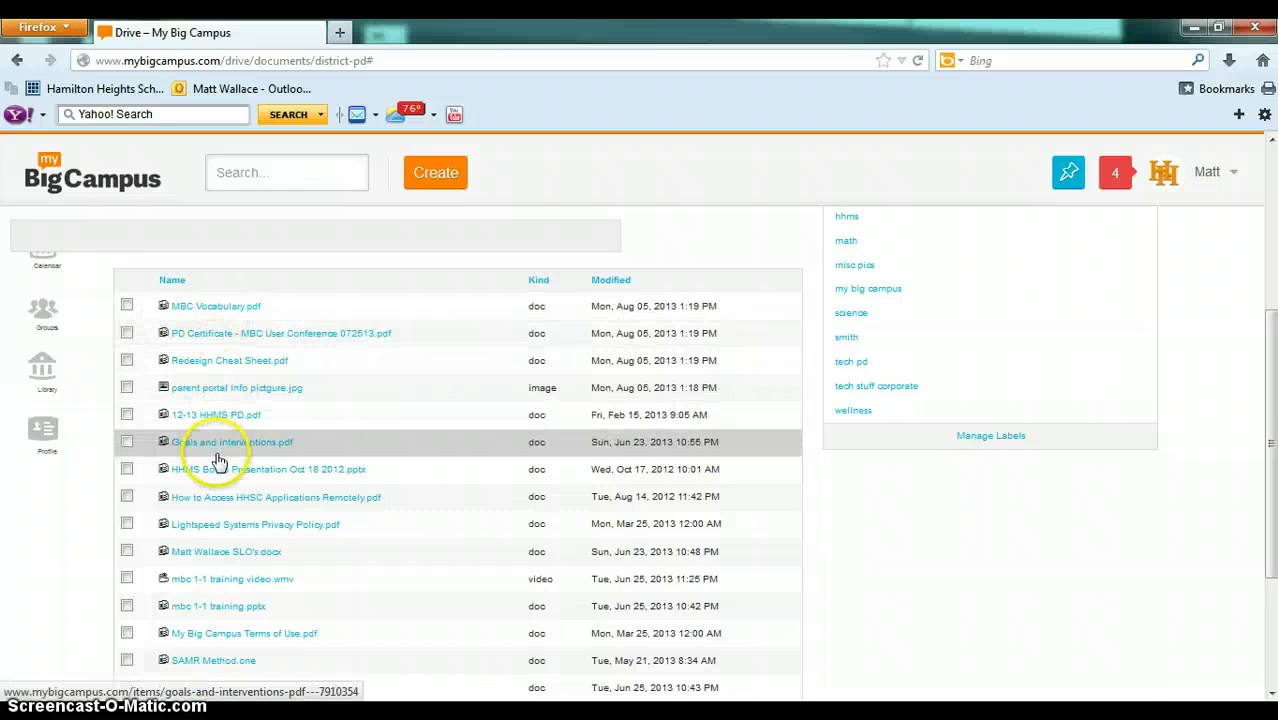
{"action": "scroll", "coordinate": [220, 456], "scroll_direction": "up", "scroll_amount": 5}
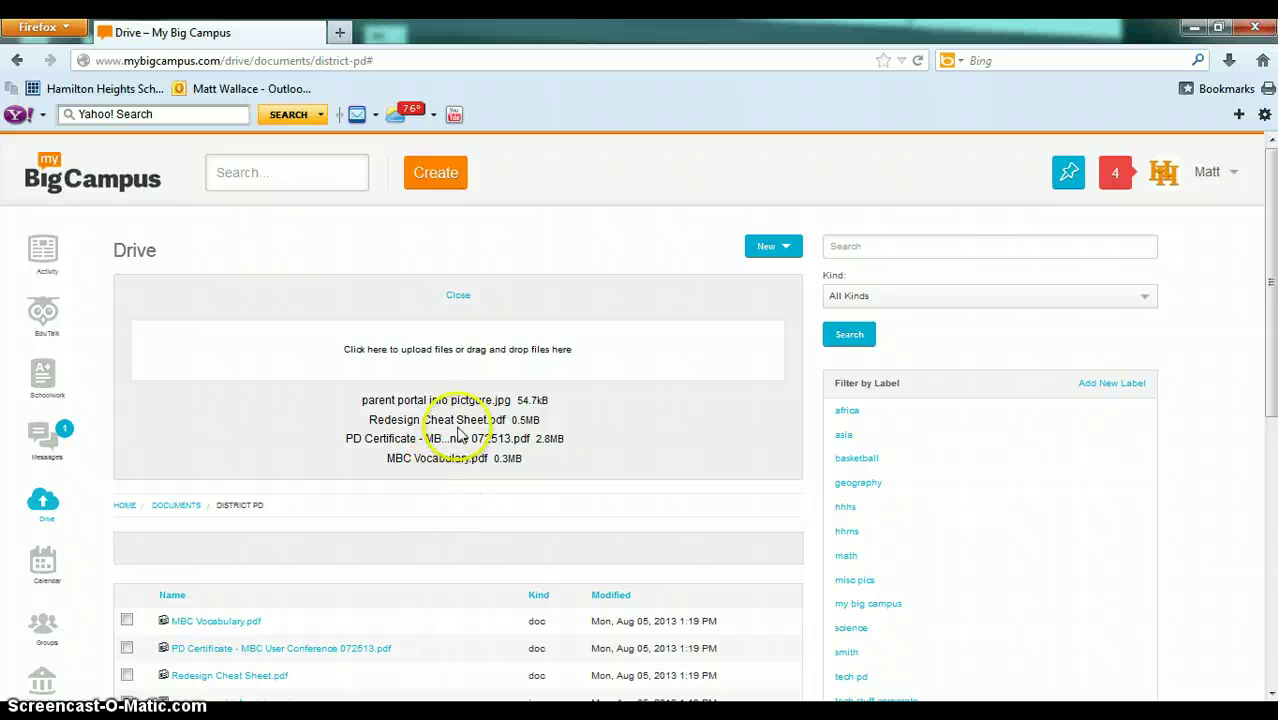
{"action": "left_click", "coordinate": [44, 505]}
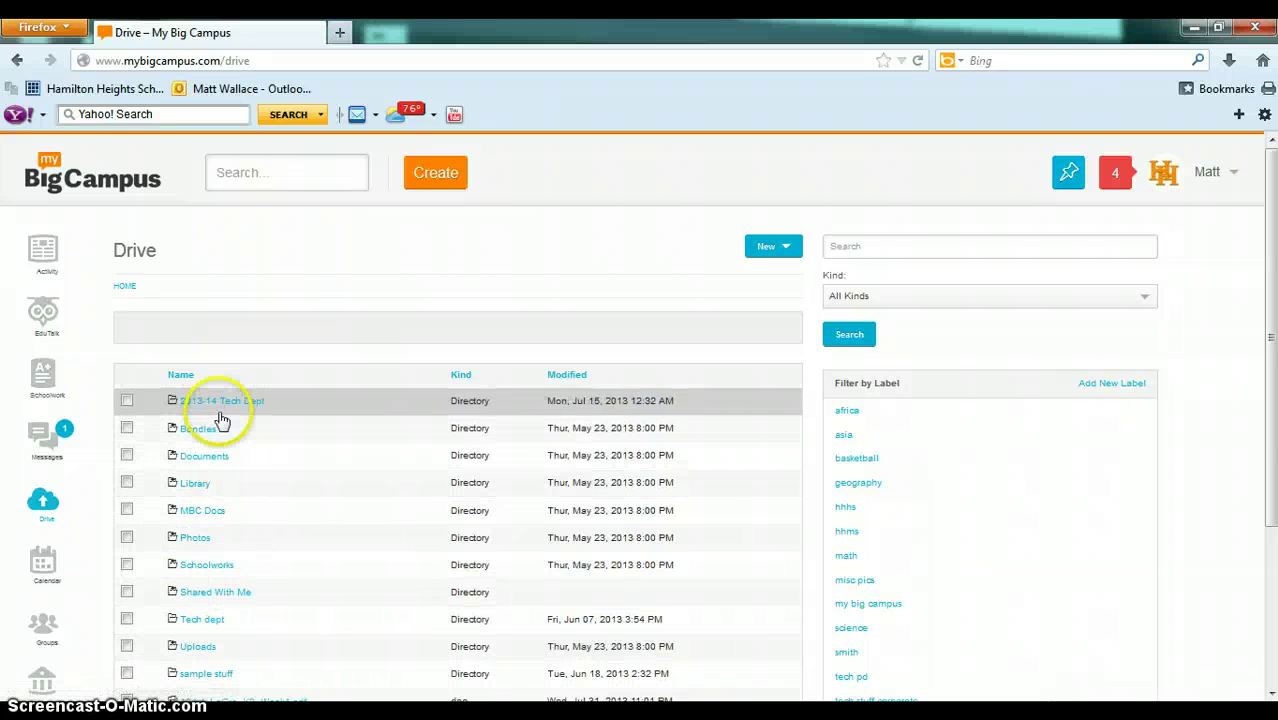
{"action": "scroll", "coordinate": [222, 422], "scroll_direction": "down", "scroll_amount": 3}
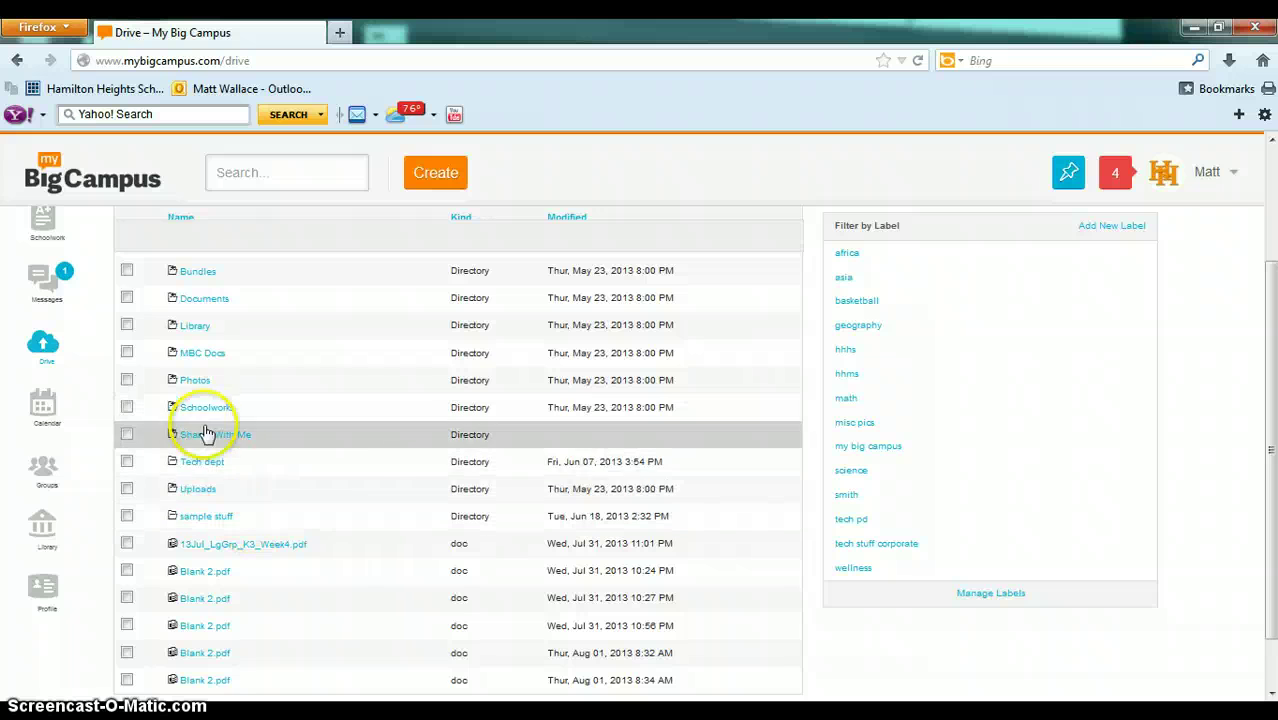
{"action": "scroll", "coordinate": [219, 483], "scroll_direction": "up", "scroll_amount": 3}
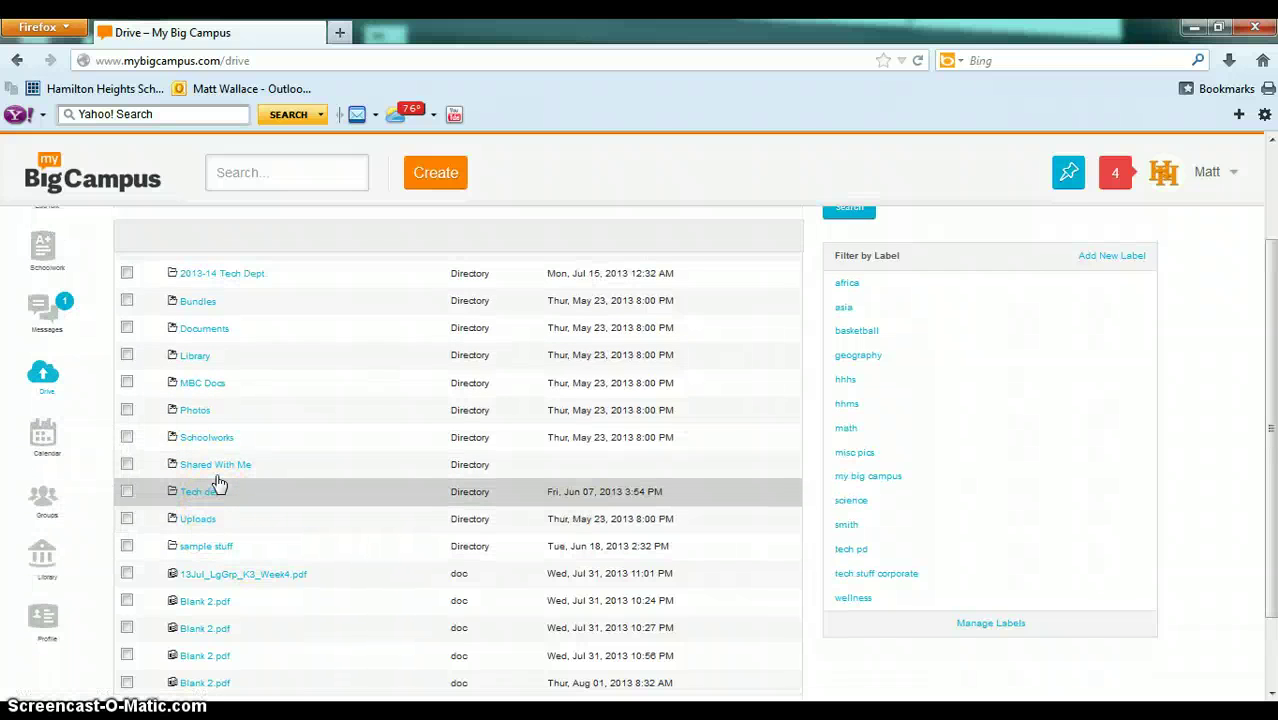
{"action": "left_click", "coordinate": [223, 412]}
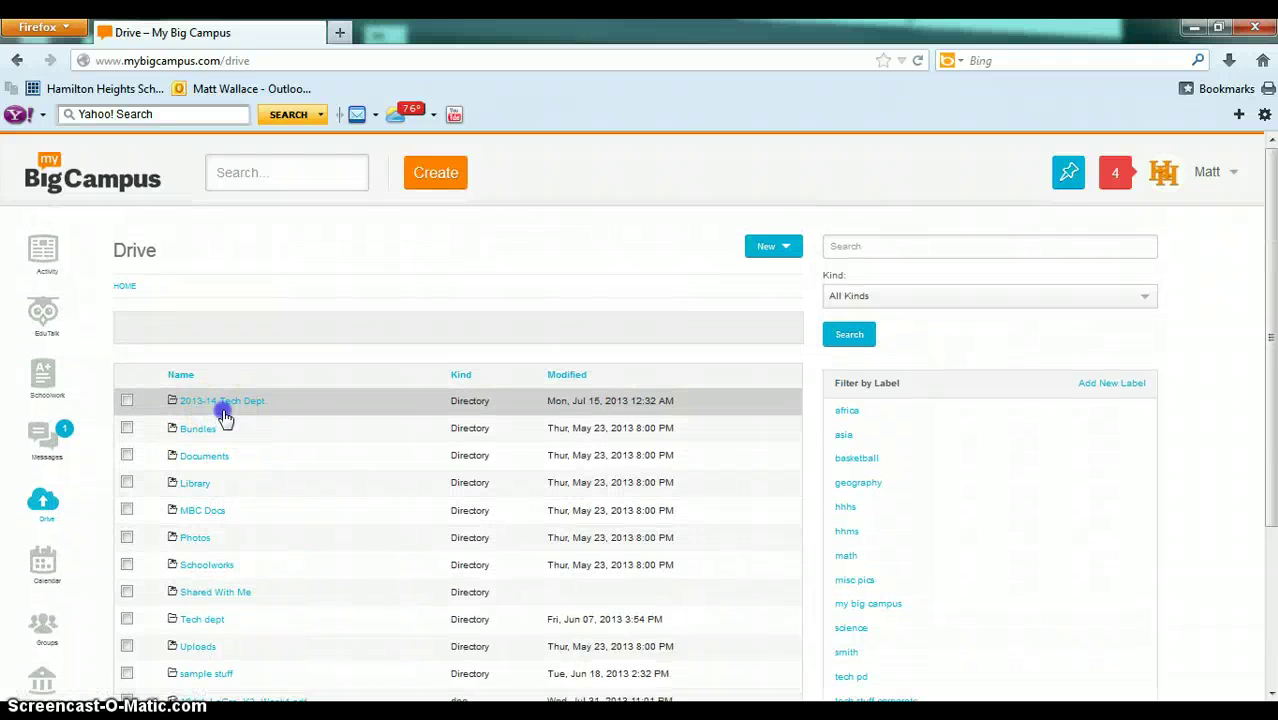
{"action": "left_click", "coordinate": [227, 410]}
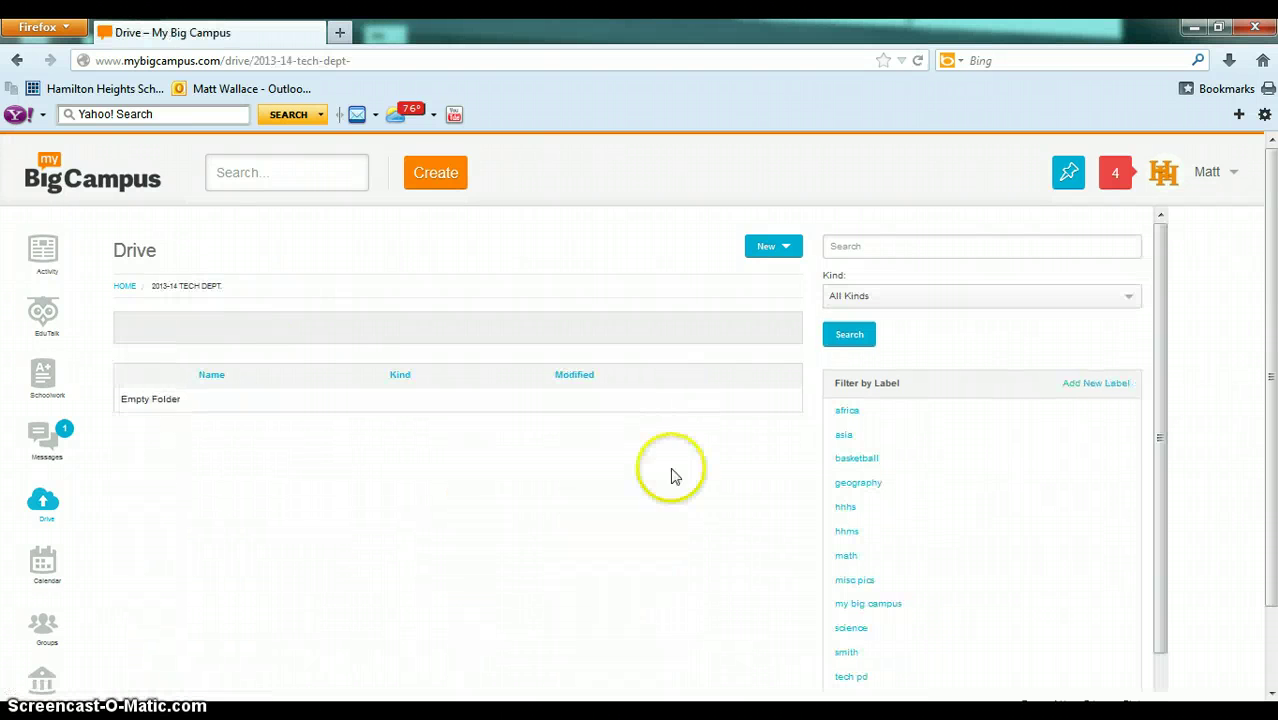
Restore the browser to a smaller window beside the desktop files and start a new file upload in the 2013-14 Tech Dept. folder.
{"action": "left_click", "coordinate": [1217, 27]}
{"action": "left_click_drag", "start_coordinate": [37, 245], "coordinate": [172, 392]}
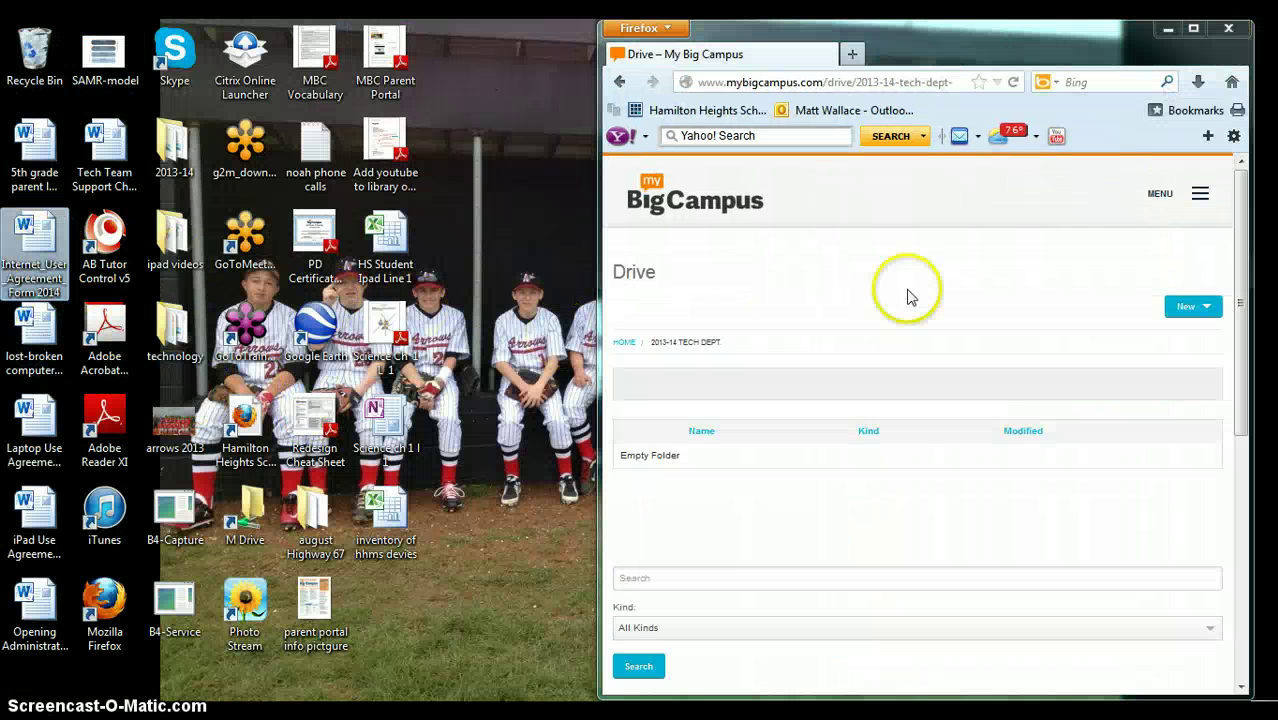
{"action": "left_click", "coordinate": [1185, 309]}
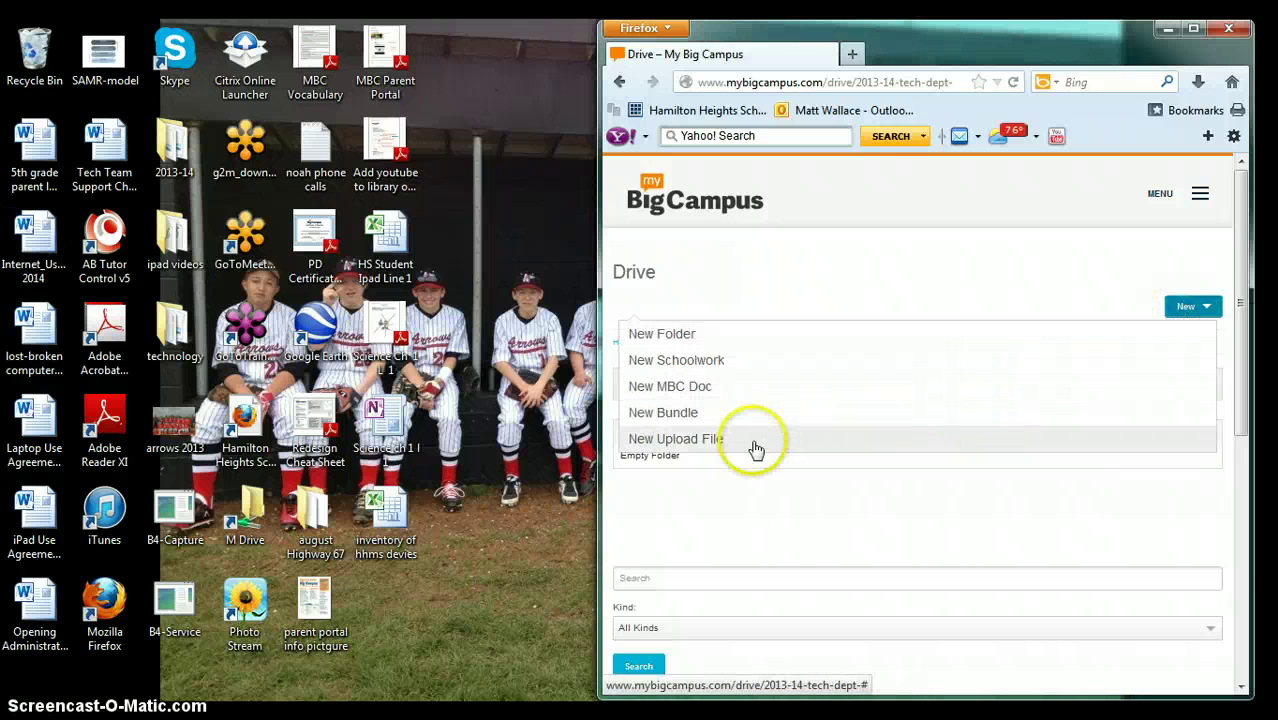
{"action": "left_click", "coordinate": [706, 443]}
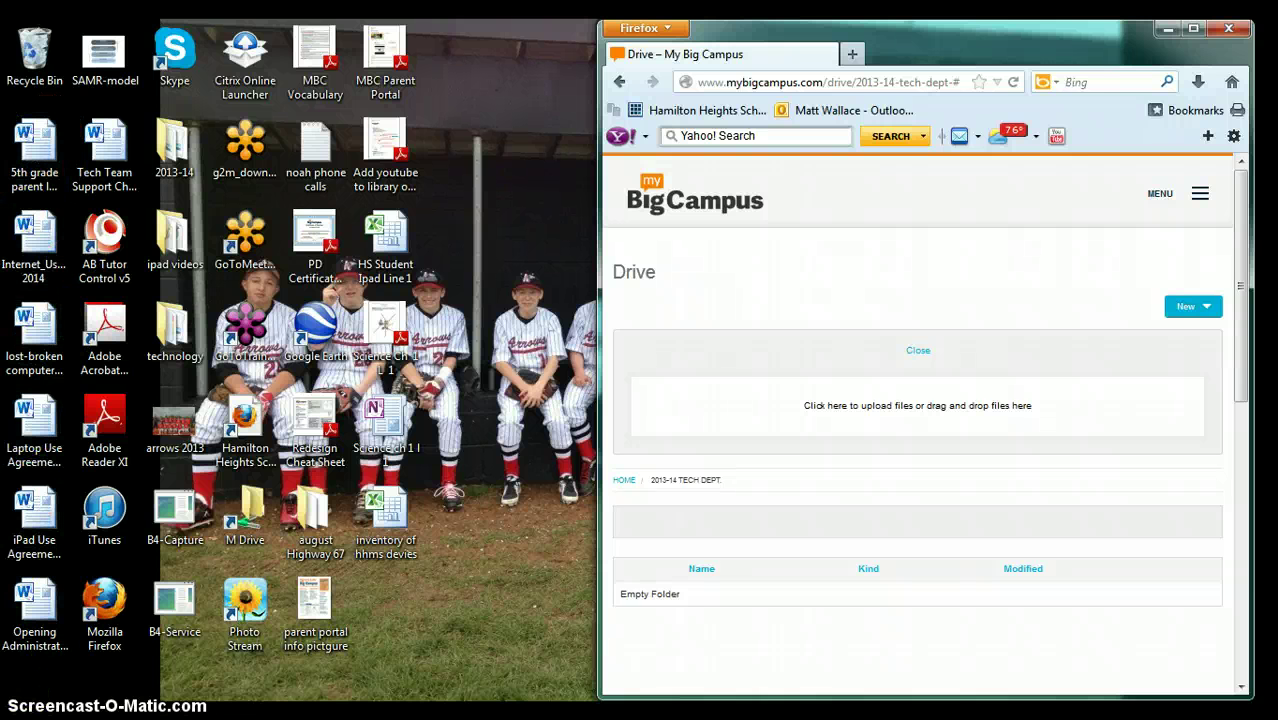
{"action": "left_click", "coordinate": [43, 642]}
{"action": "left_click", "coordinate": [34, 522], "text": "shift"}
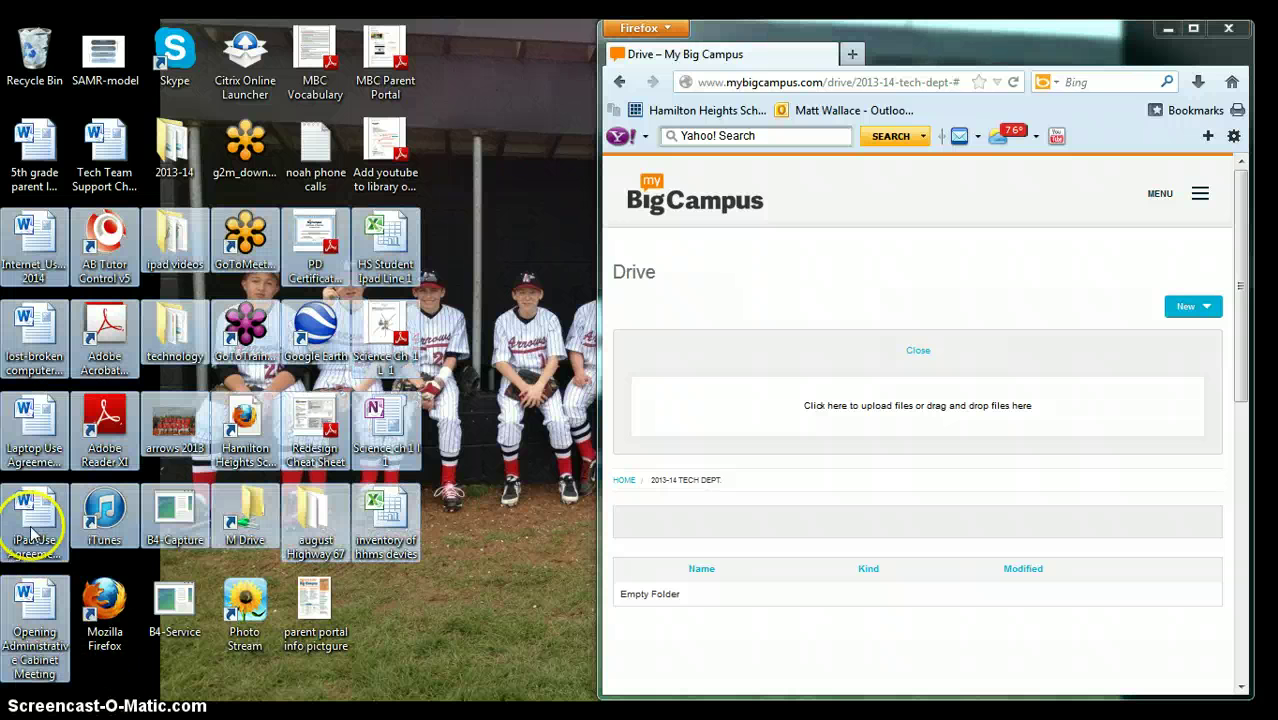
{"action": "left_click", "coordinate": [112, 668]}
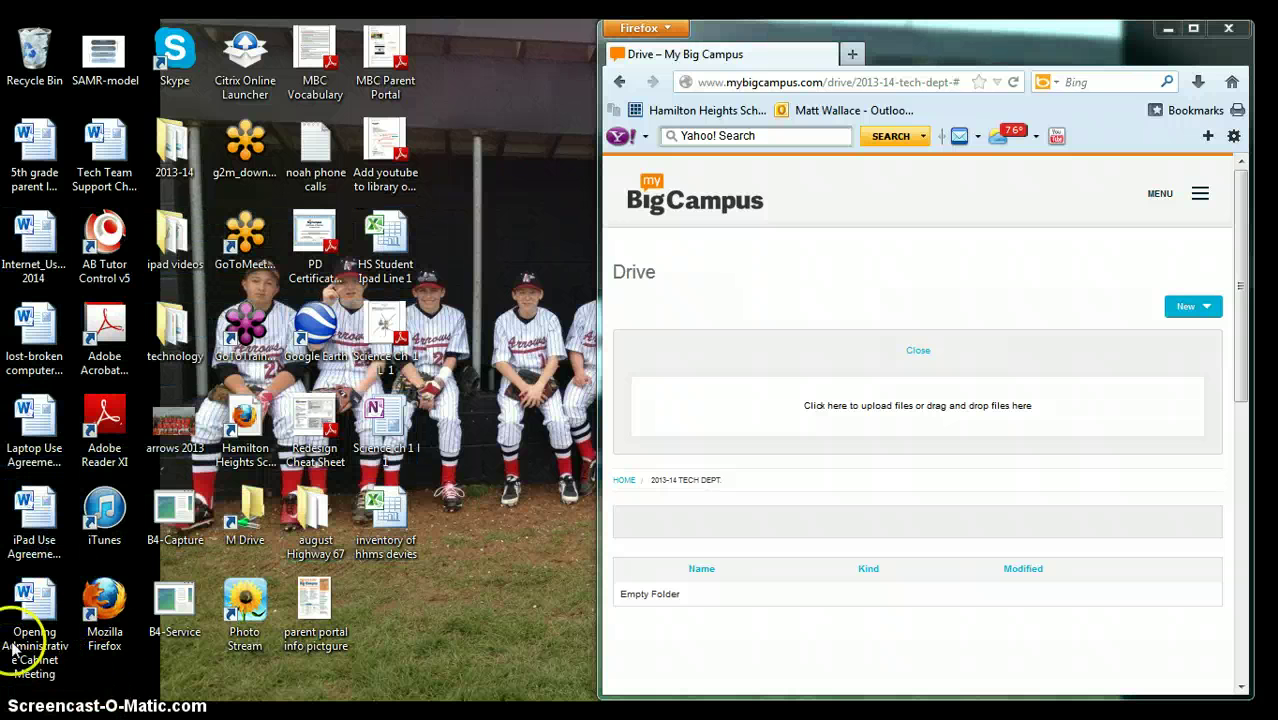
{"action": "left_click", "coordinate": [24, 590]}
{"action": "left_click", "coordinate": [34, 527], "text": "shift"}
{"action": "left_click", "coordinate": [28, 593], "text": "ctrl"}
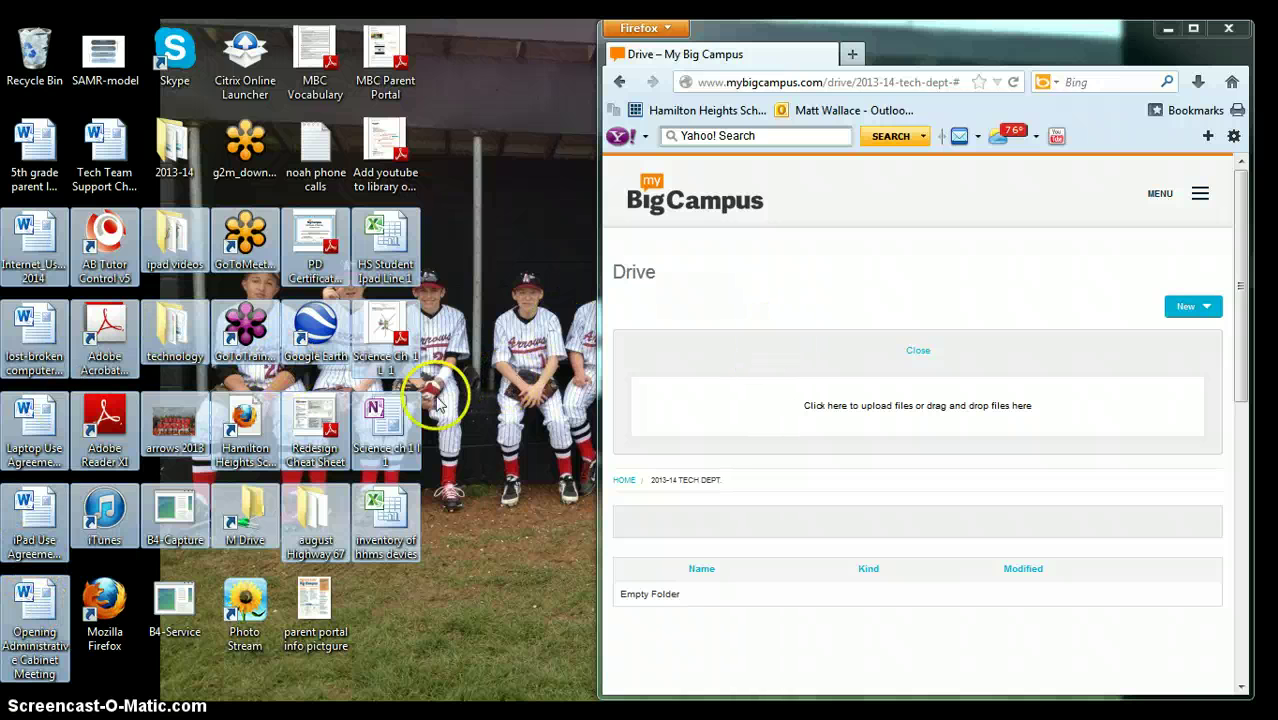
{"action": "left_click", "coordinate": [205, 578]}
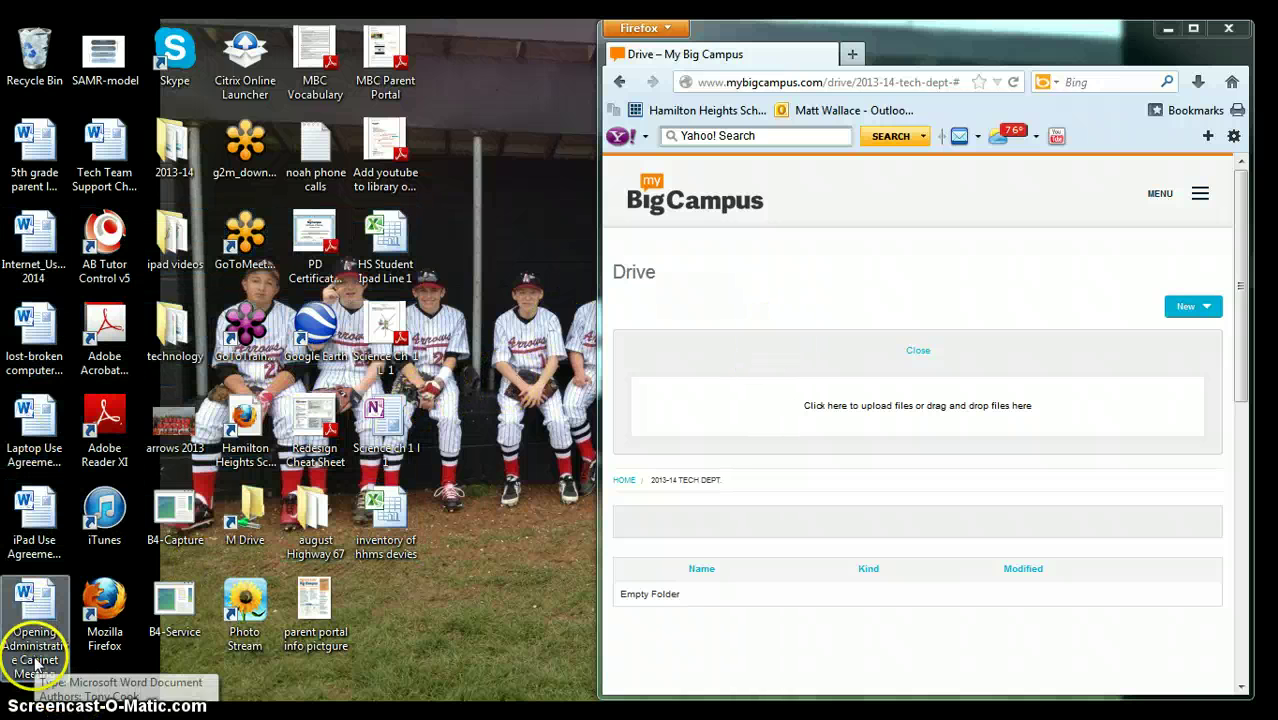
Upload the six desktop Word documents, from 5th grade parent letter to Opening Administrative Cabinet Meeting, to the 2013-14 Tech Dept. folder.
{"action": "left_click_drag", "start_coordinate": [34, 660], "coordinate": [18, 104]}
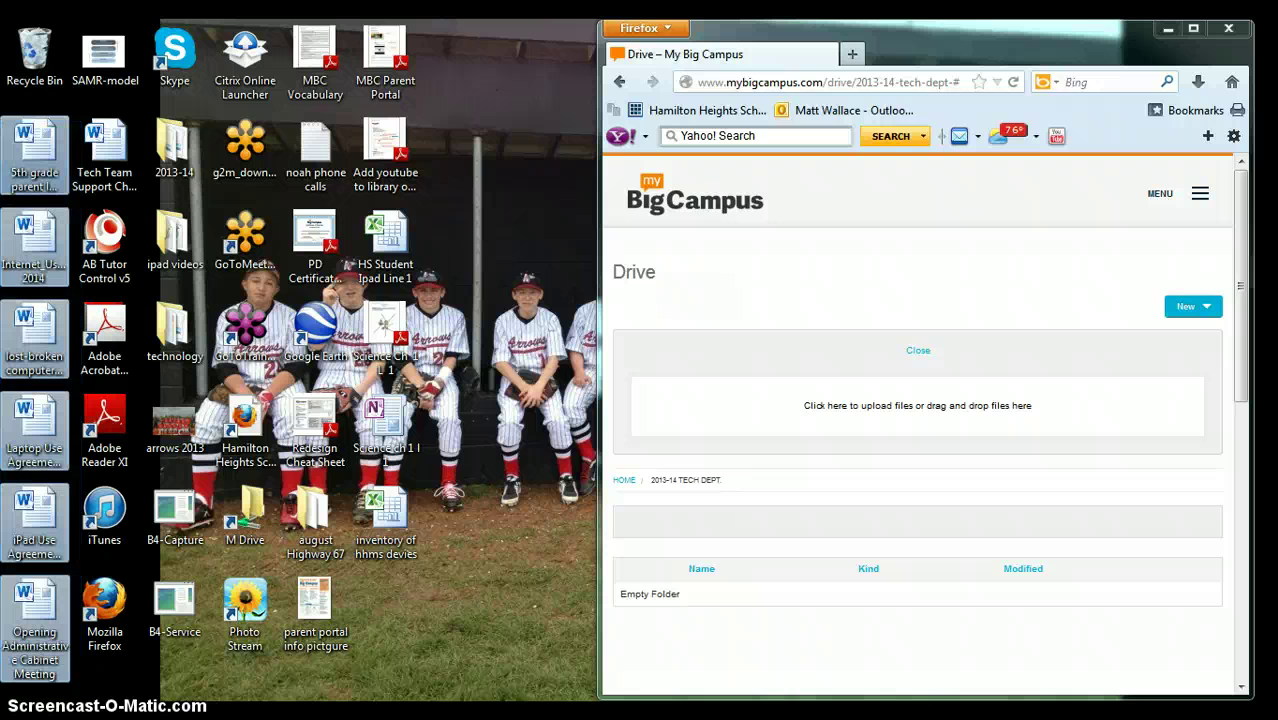
{"action": "left_click_drag", "start_coordinate": [10, 287], "coordinate": [777, 420]}
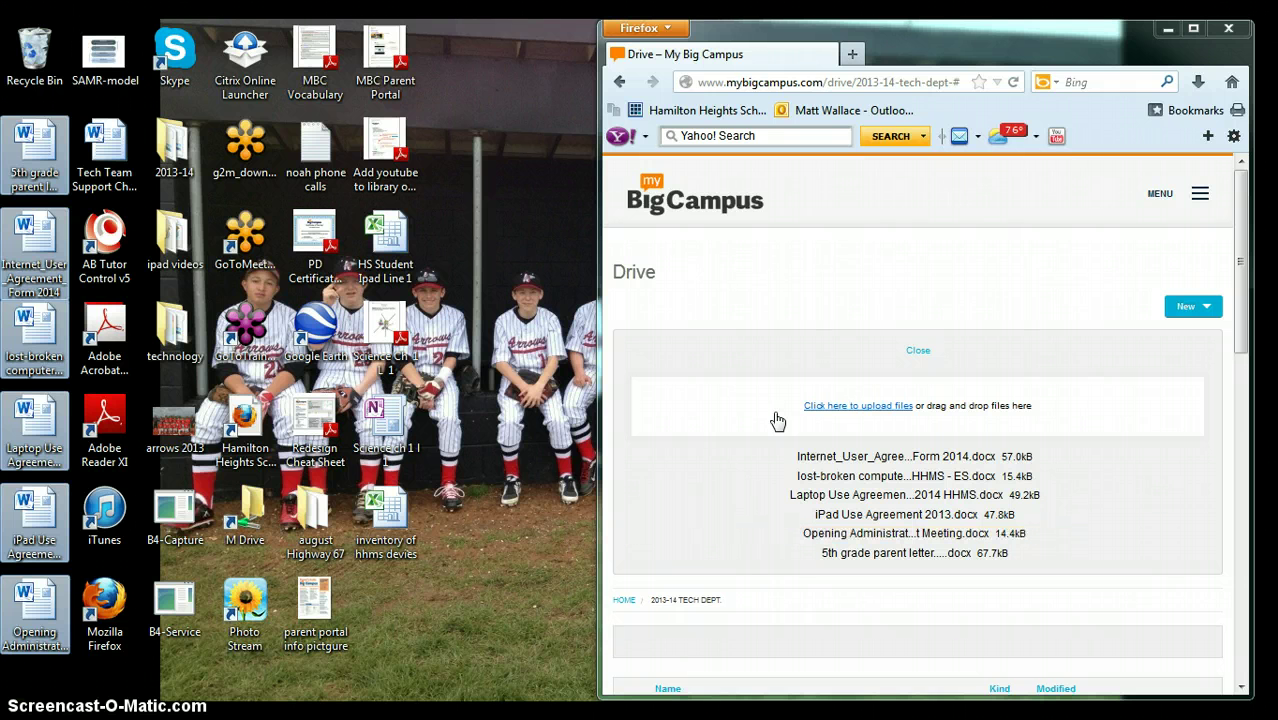
Upload all files from the Corporate subfolder of the desktop's 2013-14 folder, and minimize the folder window.
{"action": "double_click", "coordinate": [174, 148]}
{"action": "double_click", "coordinate": [422, 250]}
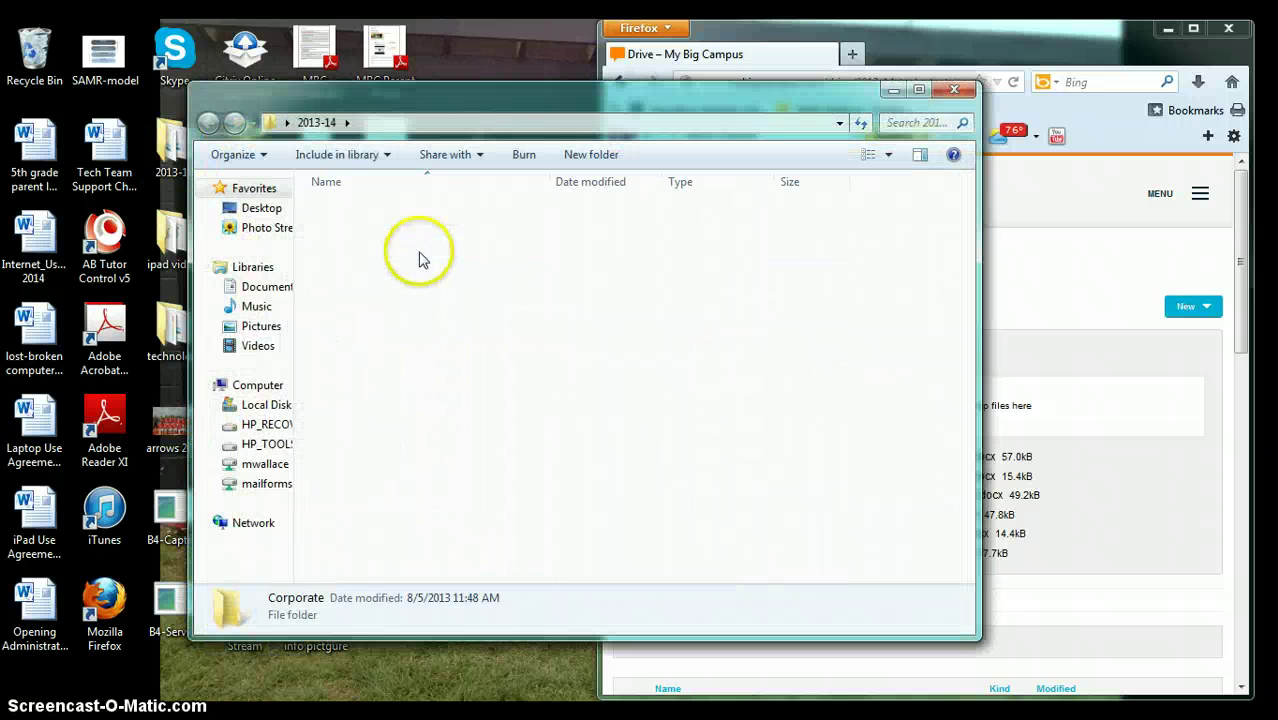
{"action": "left_click_drag", "start_coordinate": [320, 108], "coordinate": [172, 123]}
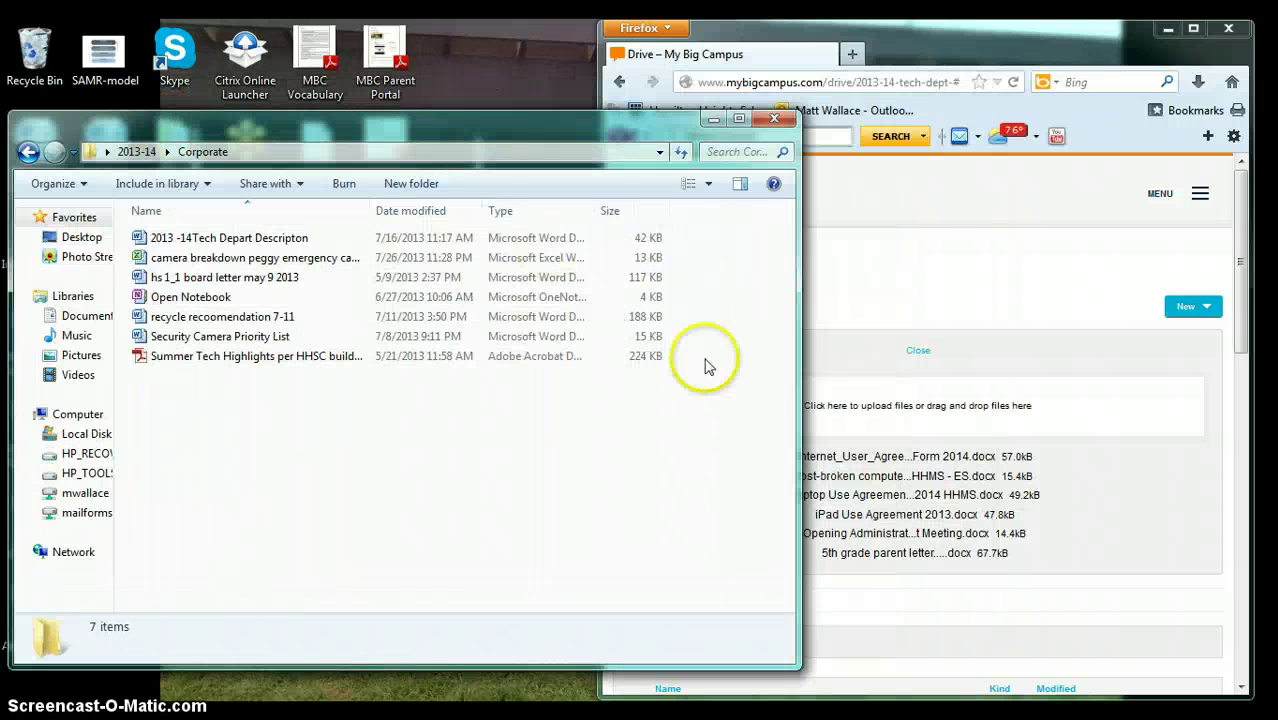
{"action": "left_click_drag", "start_coordinate": [322, 390], "coordinate": [882, 416]}
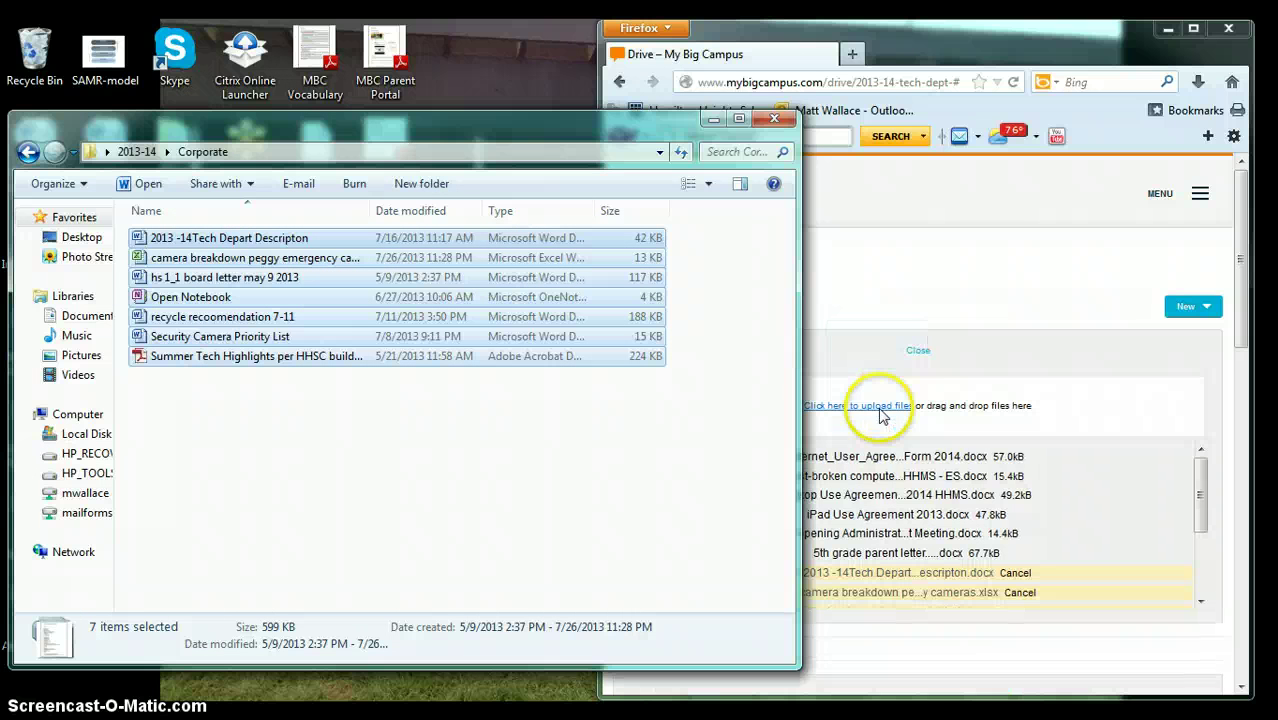
{"action": "left_click", "coordinate": [712, 120]}
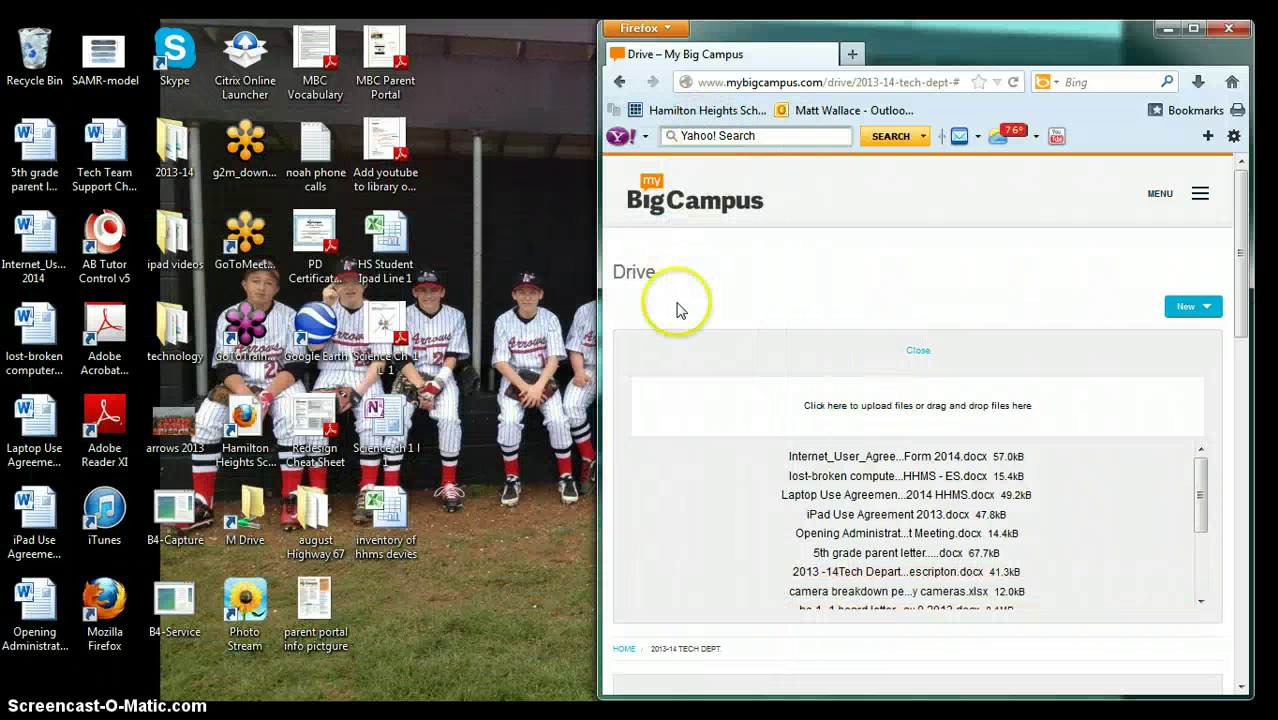
Examine the upload list and the files in the 2013-14 Tech Dept. folder.
{"action": "scroll", "coordinate": [756, 408], "scroll_direction": "down", "scroll_amount": 3}
{"action": "scroll", "coordinate": [760, 410], "scroll_direction": "up", "scroll_amount": 2}
{"action": "scroll", "coordinate": [760, 410], "scroll_direction": "up", "scroll_amount": 1}
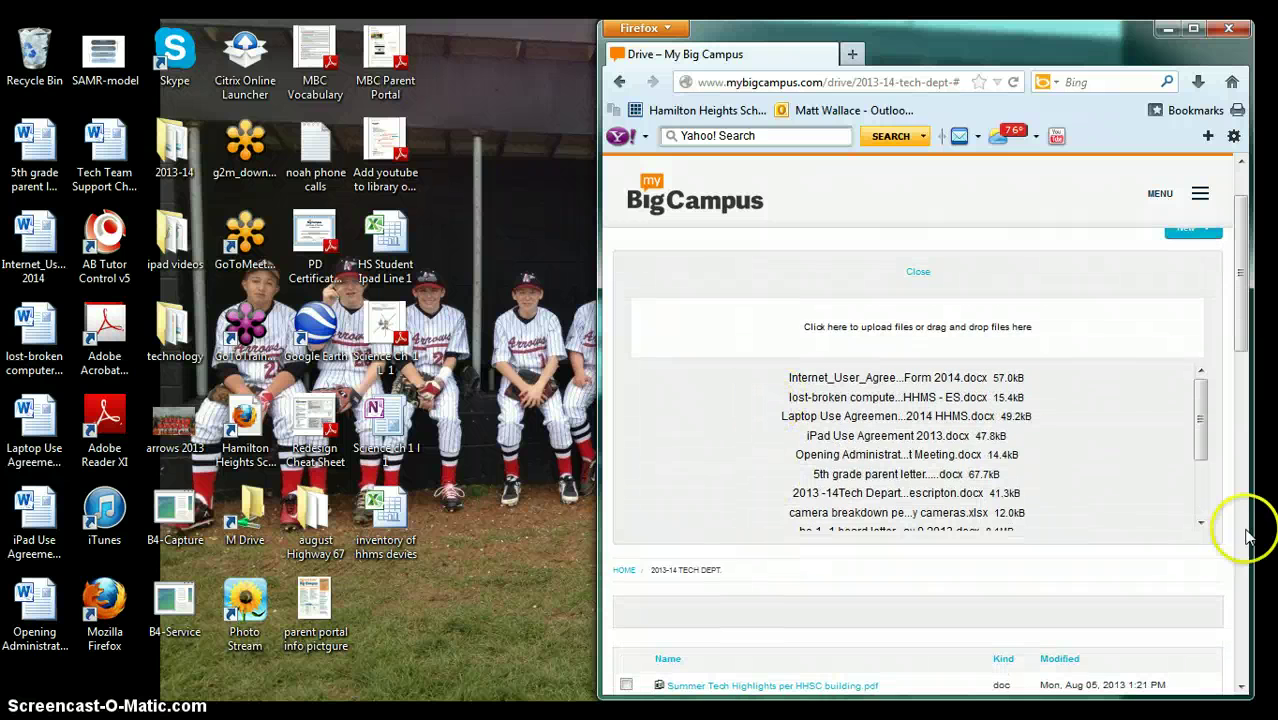
{"action": "scroll", "coordinate": [1200, 432], "scroll_direction": "down", "scroll_amount": 2}
{"action": "scroll", "coordinate": [1240, 410], "scroll_direction": "down", "scroll_amount": 1}
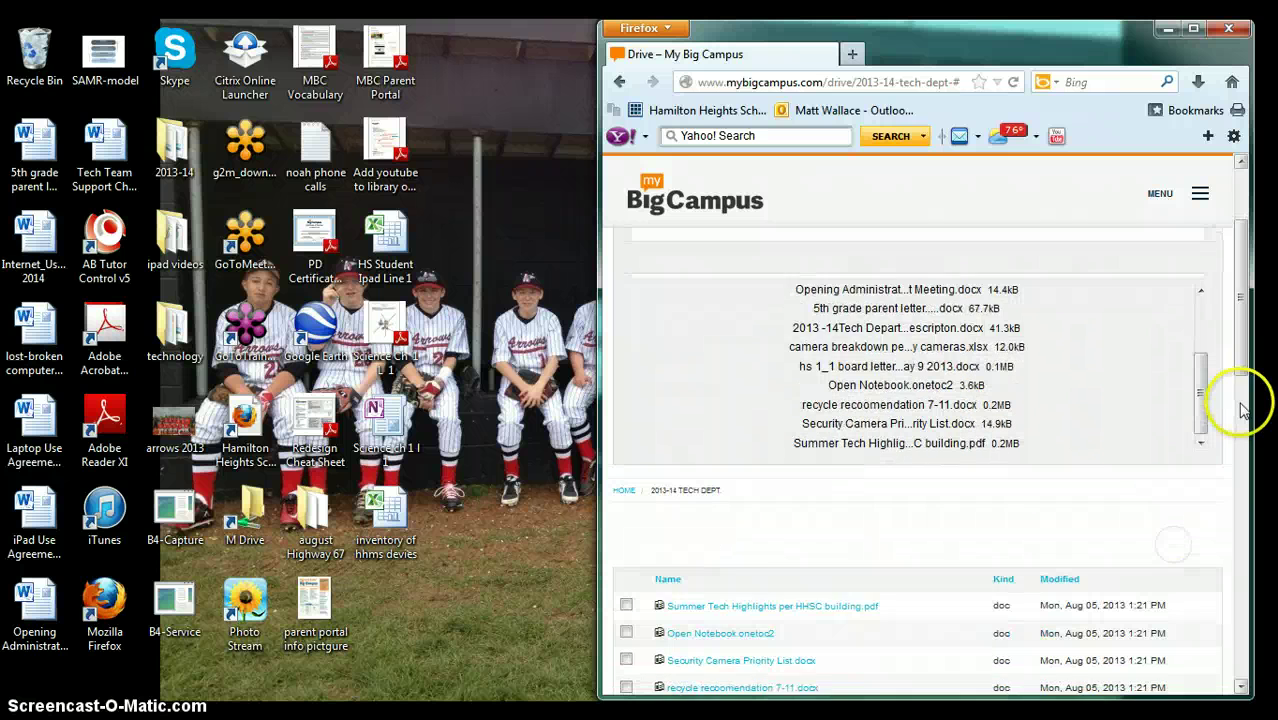
{"action": "scroll", "coordinate": [1240, 410], "scroll_direction": "down", "scroll_amount": 1}
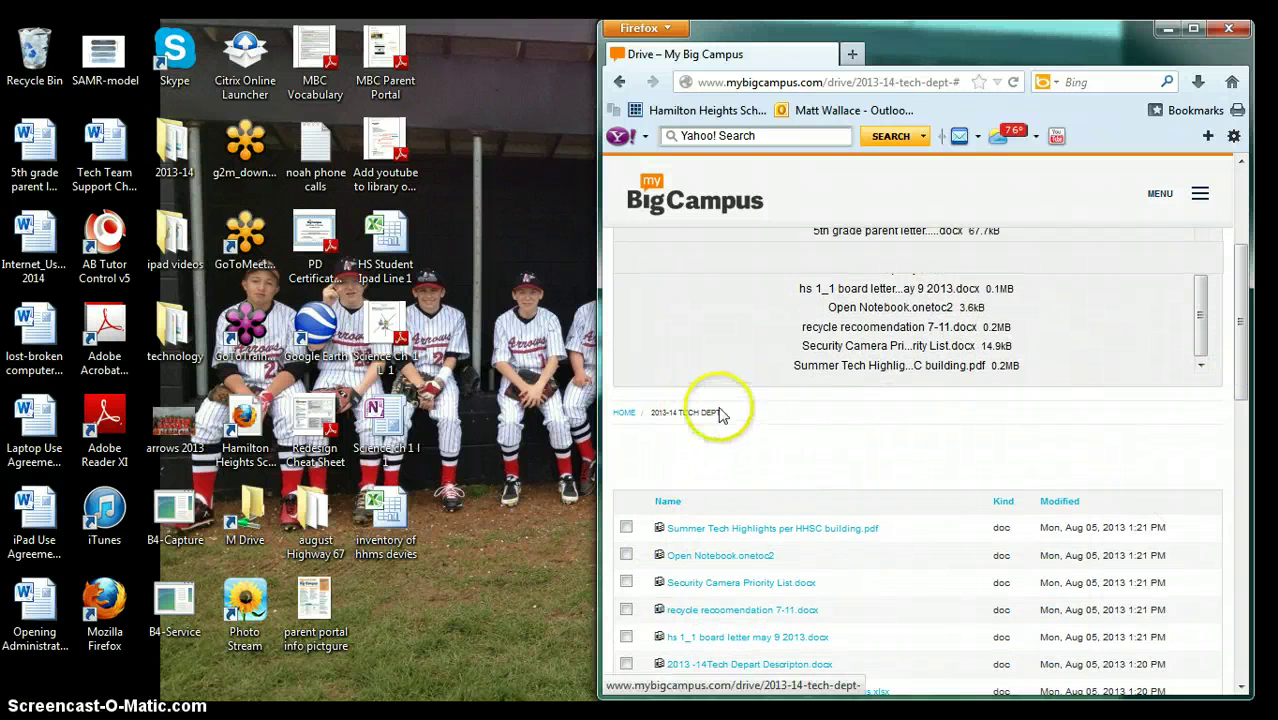
Go back to the main Drive folder list and maximize the browser window.
{"action": "scroll", "coordinate": [720, 414], "scroll_direction": "up", "scroll_amount": 3}
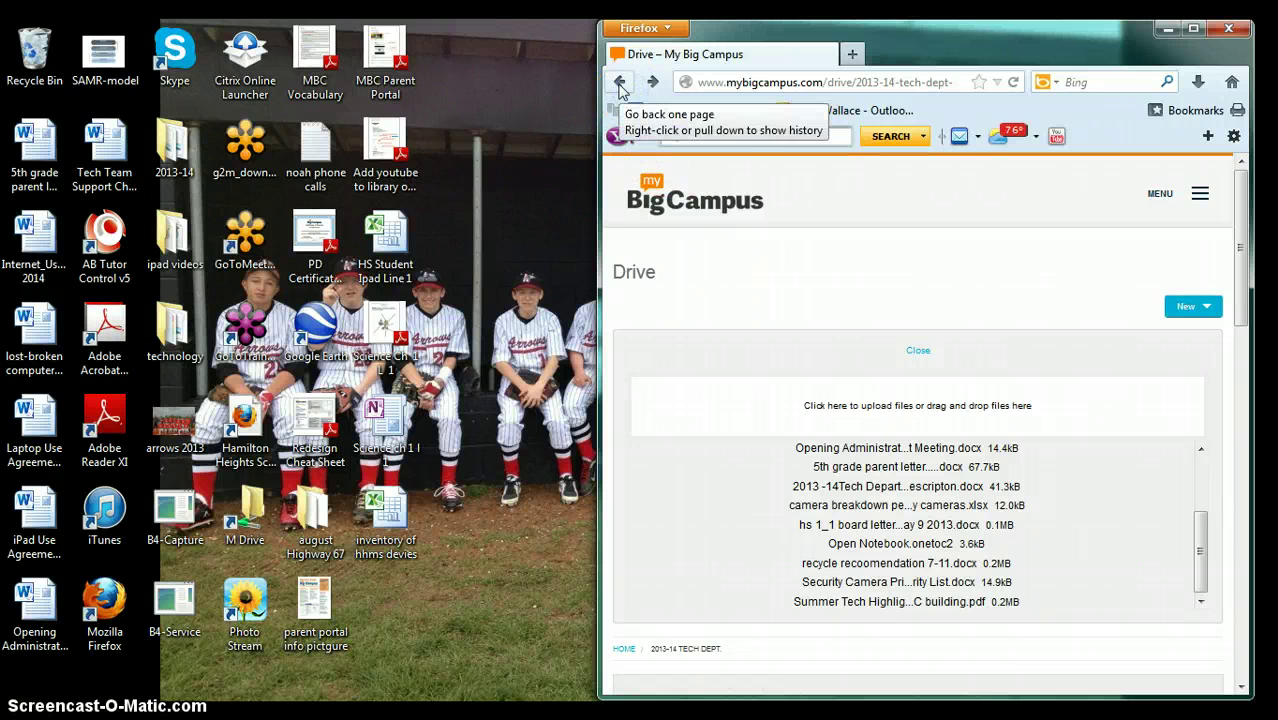
{"action": "left_click", "coordinate": [620, 88]}
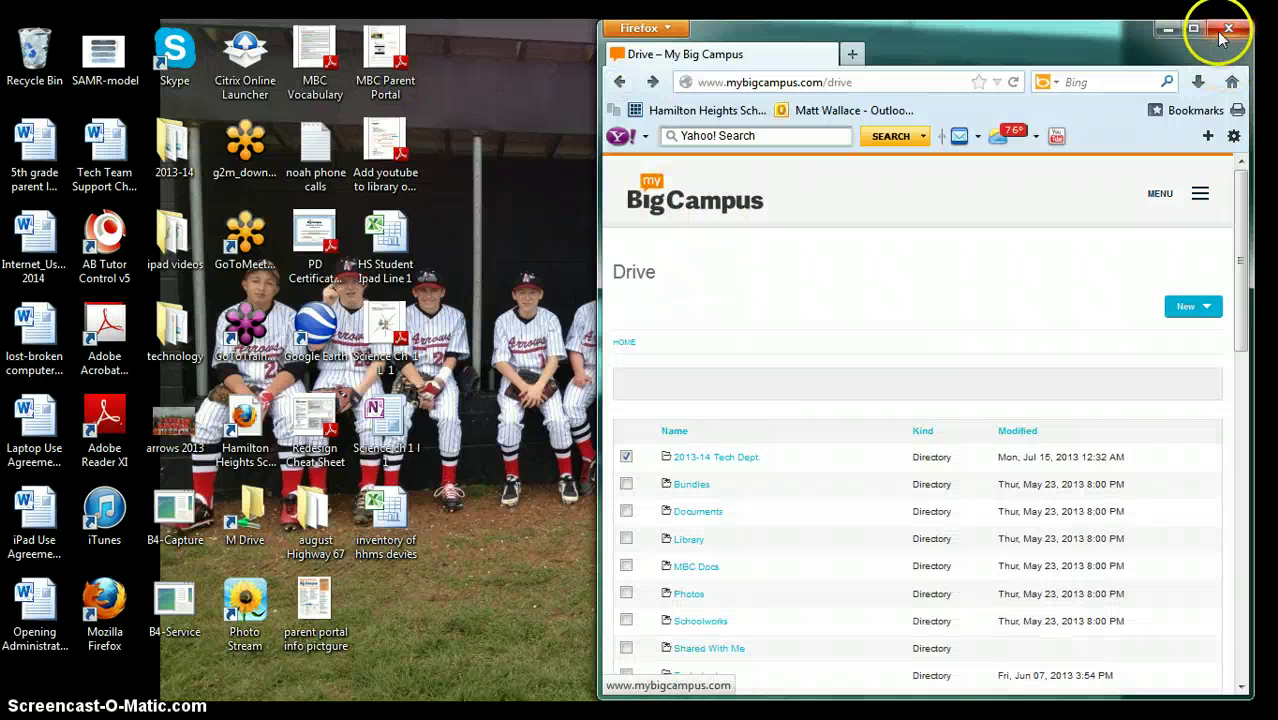
{"action": "left_click", "coordinate": [1193, 29]}
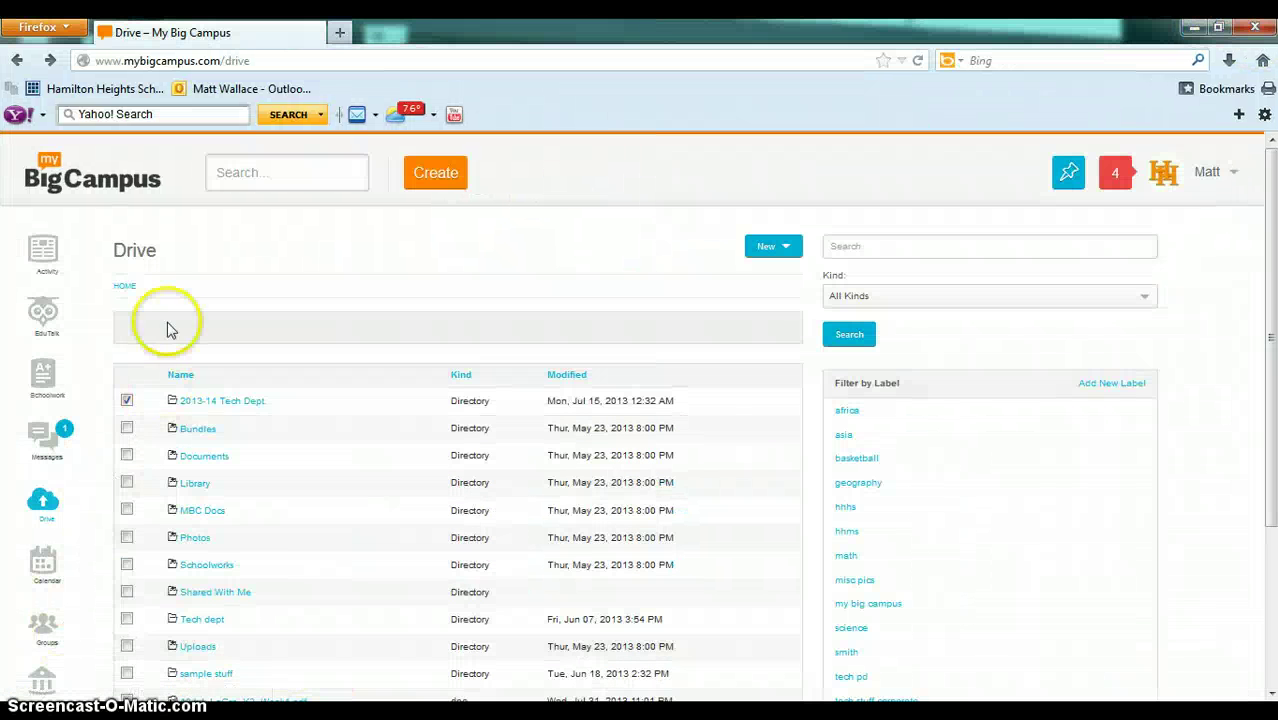
Move the first three Blank 2.pdf files, together with the already selected 2013-14 Tech Dept. folder, into the Documents folder.
{"action": "scroll", "coordinate": [205, 485], "scroll_direction": "down", "scroll_amount": 4}
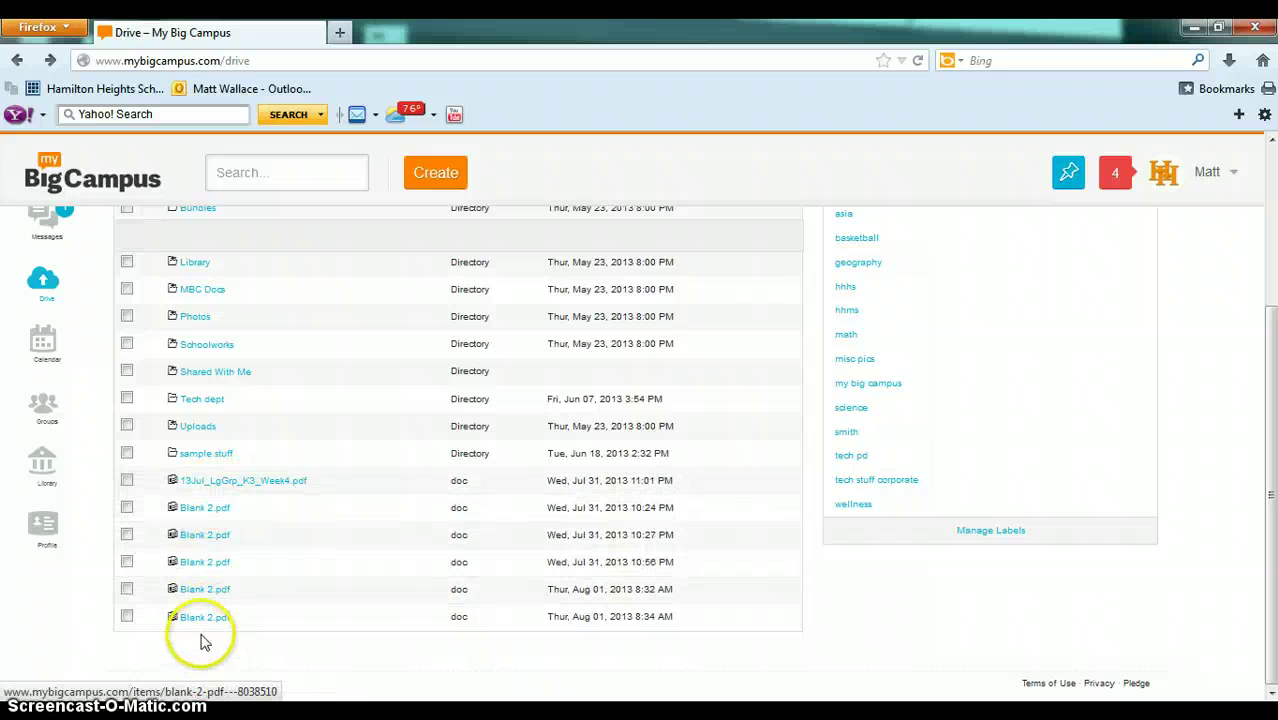
{"action": "left_click", "coordinate": [128, 508]}
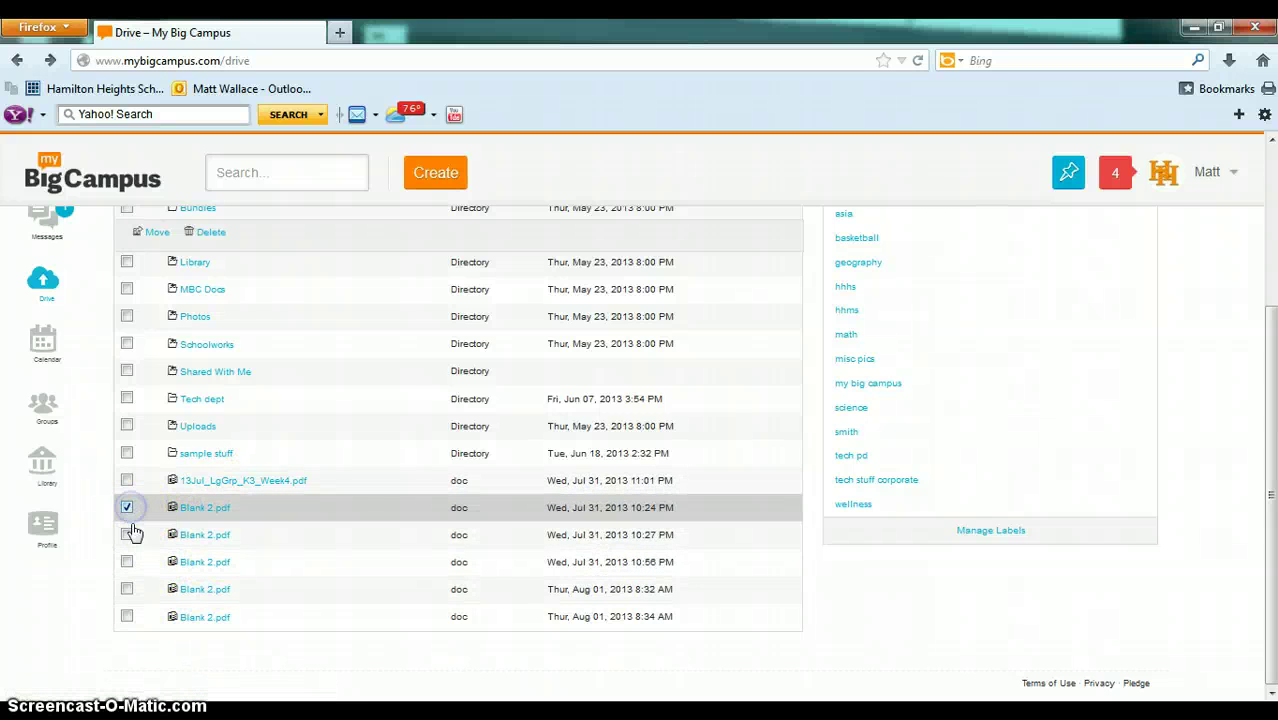
{"action": "left_click", "coordinate": [128, 534]}
{"action": "left_click", "coordinate": [127, 563]}
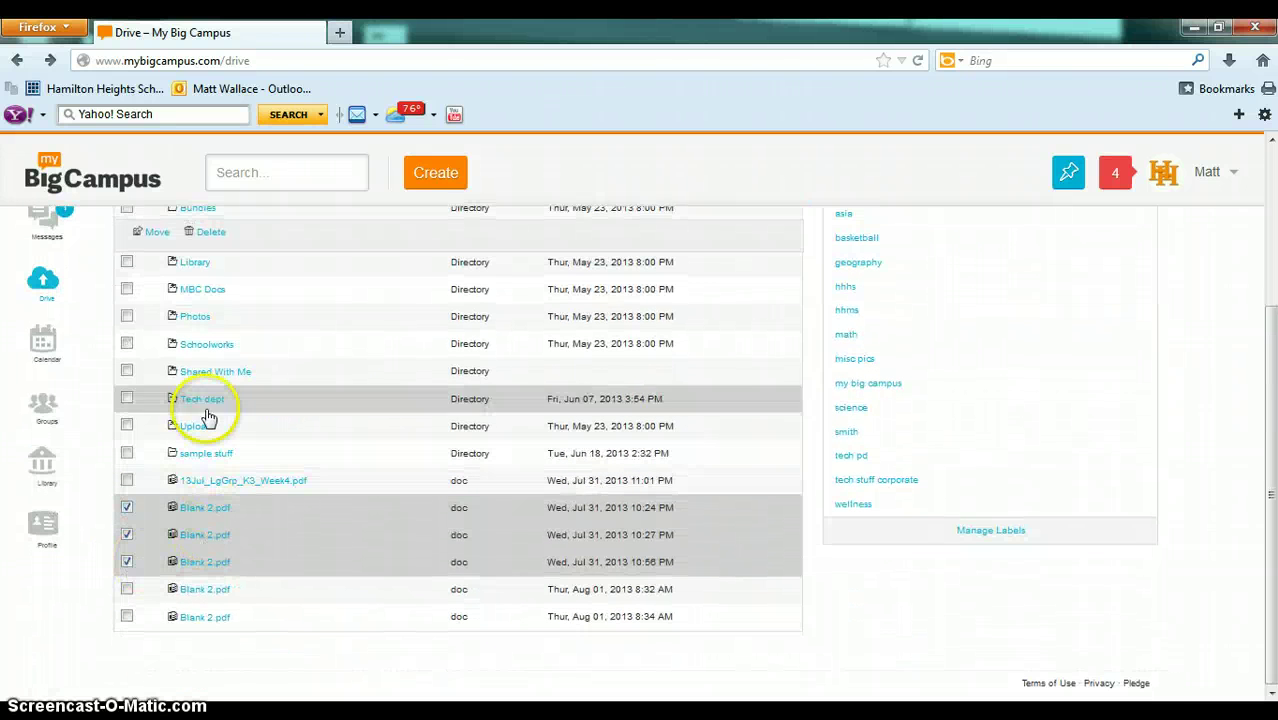
{"action": "left_click", "coordinate": [155, 232]}
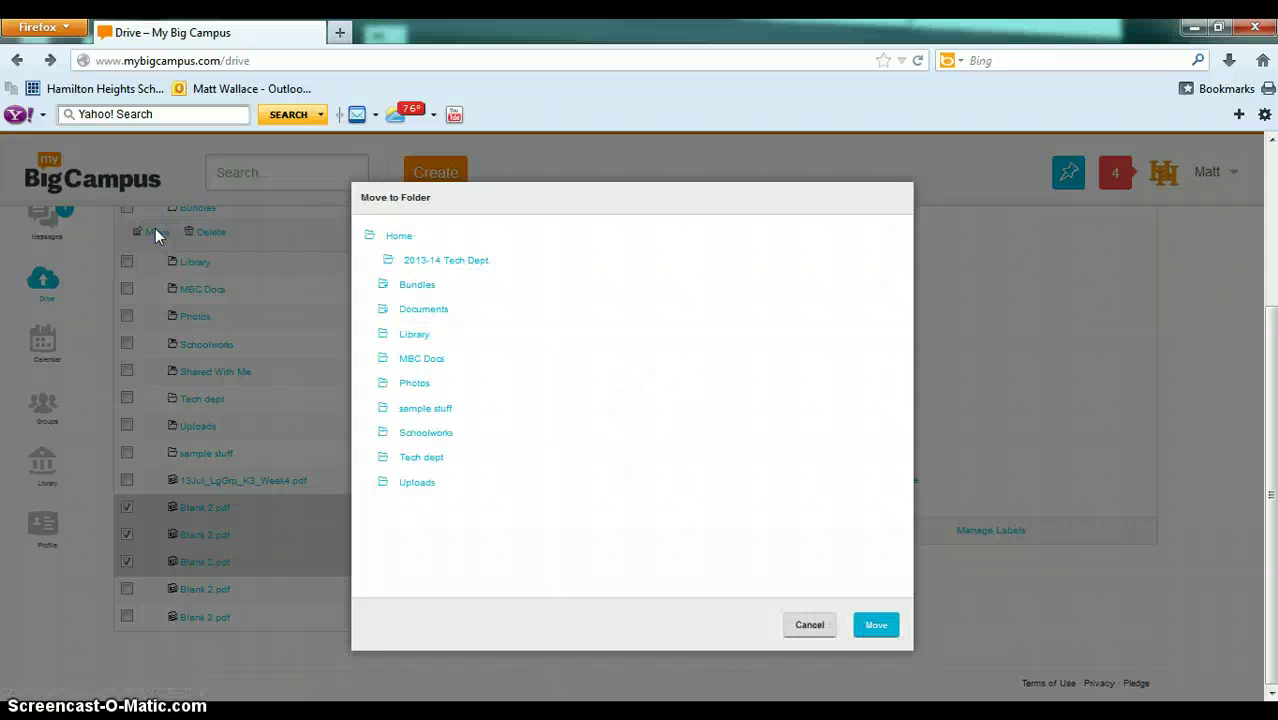
{"action": "left_click", "coordinate": [418, 318]}
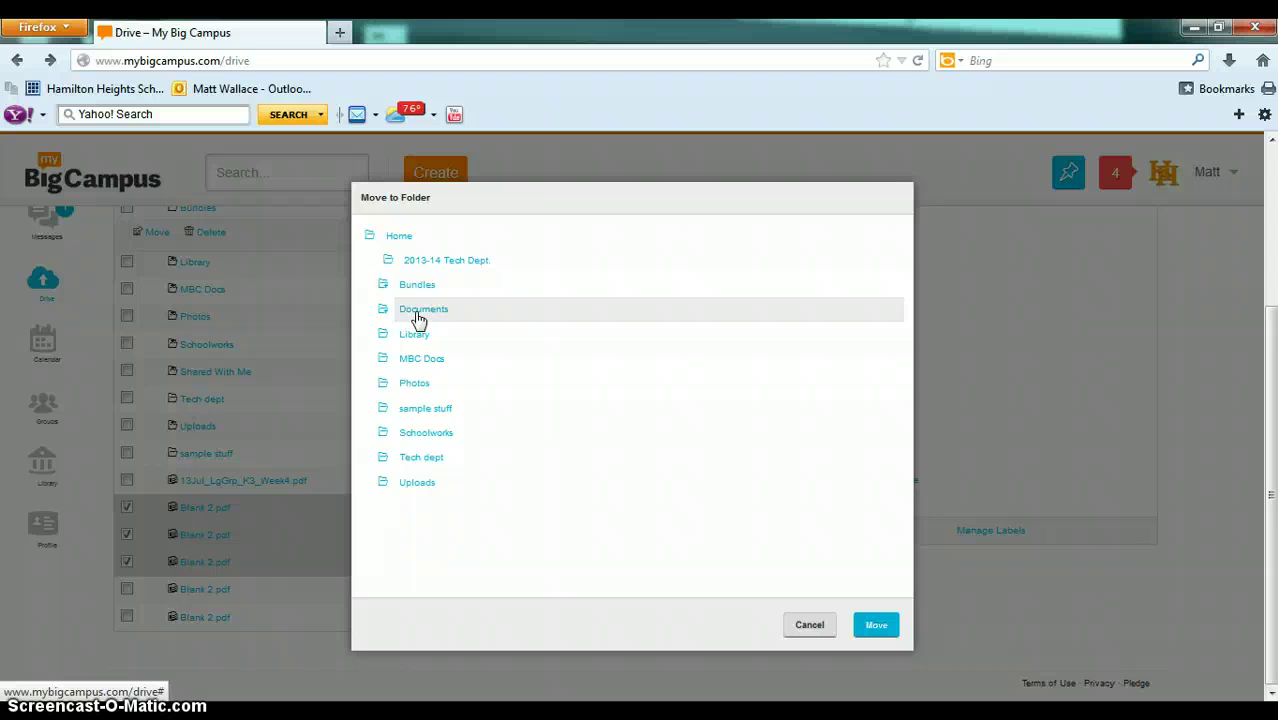
{"action": "left_click", "coordinate": [862, 625]}
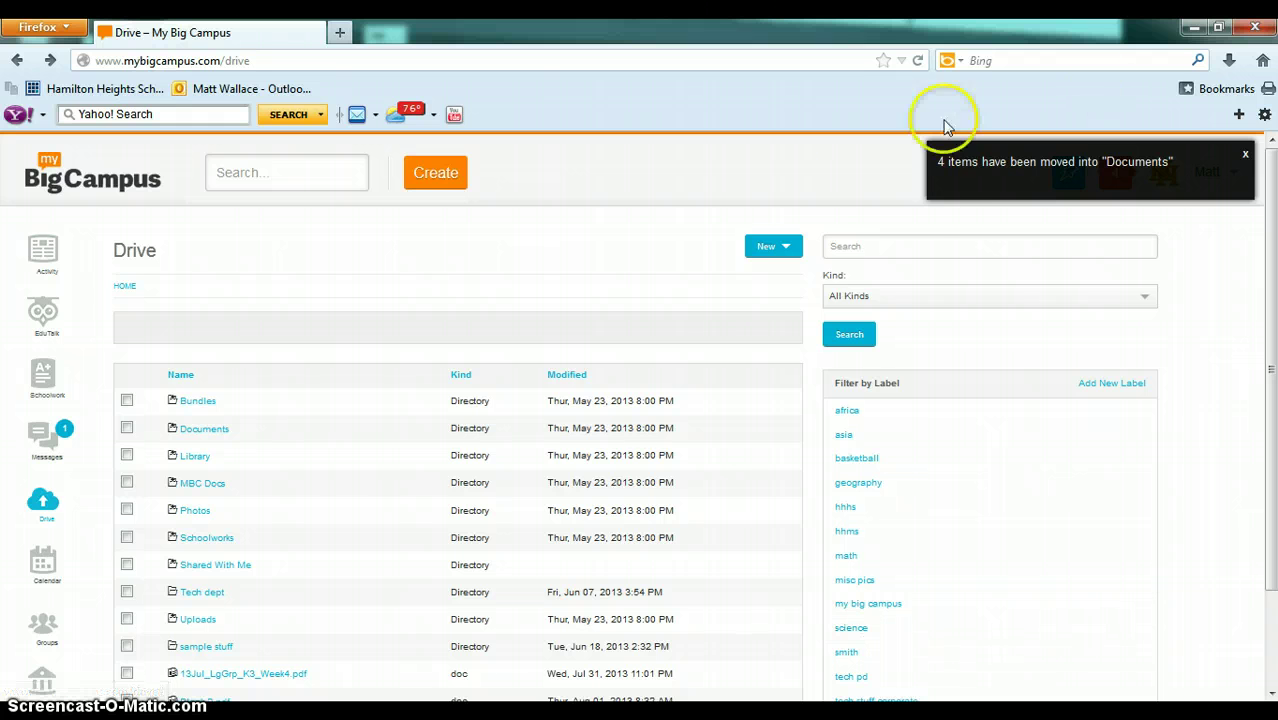
{"action": "scroll", "coordinate": [620, 228], "scroll_direction": "down", "scroll_amount": 1}
{"action": "left_click", "coordinate": [620, 228]}
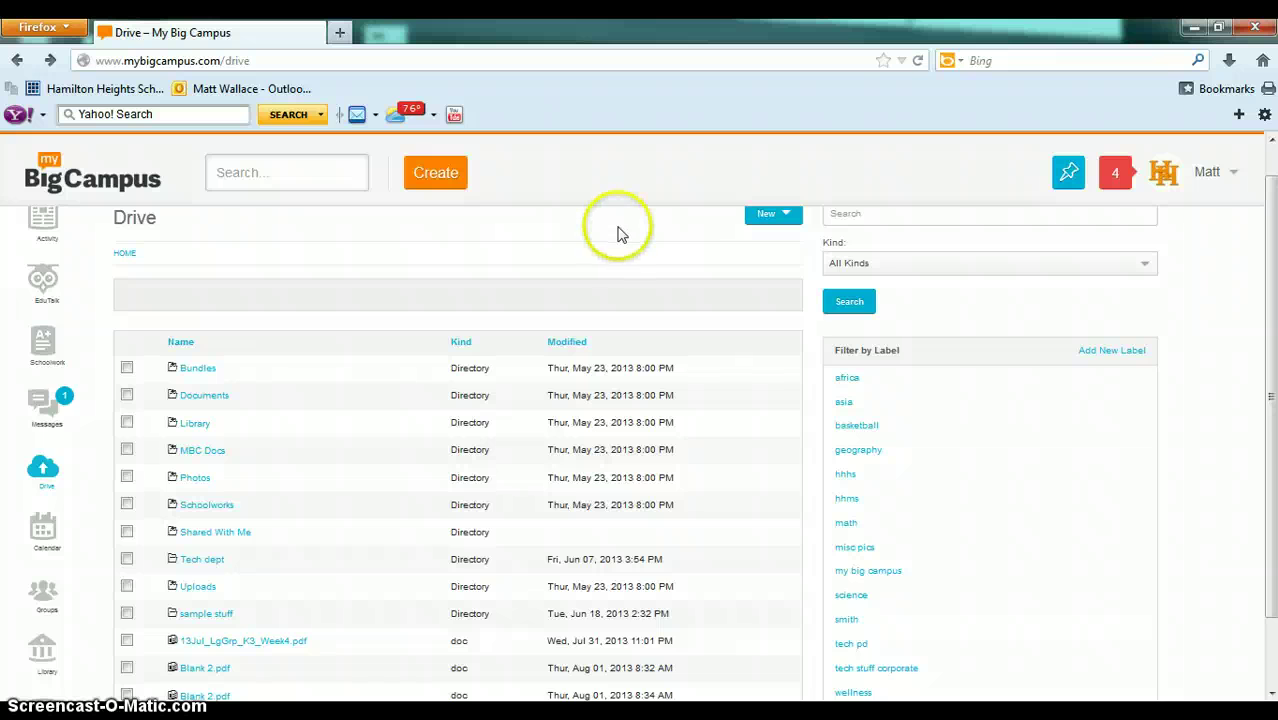
{"action": "scroll", "coordinate": [618, 230], "scroll_direction": "down", "scroll_amount": 2}
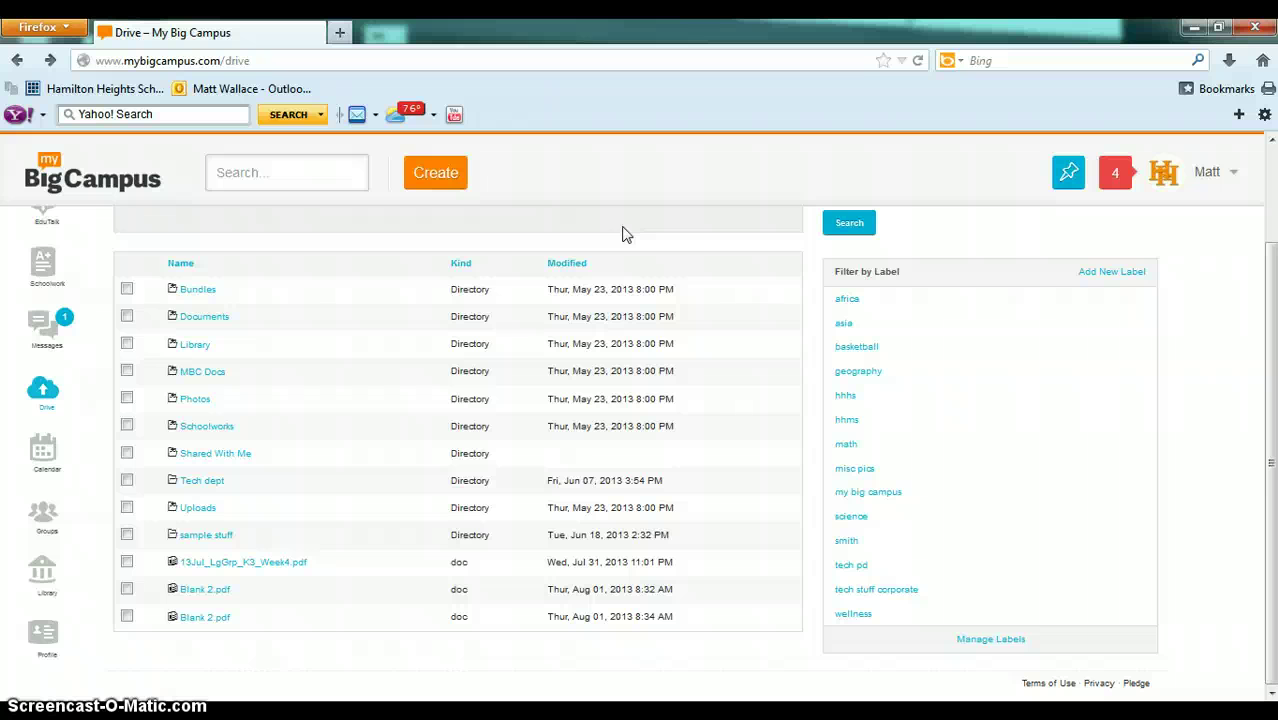
{"action": "left_click", "coordinate": [638, 224]}
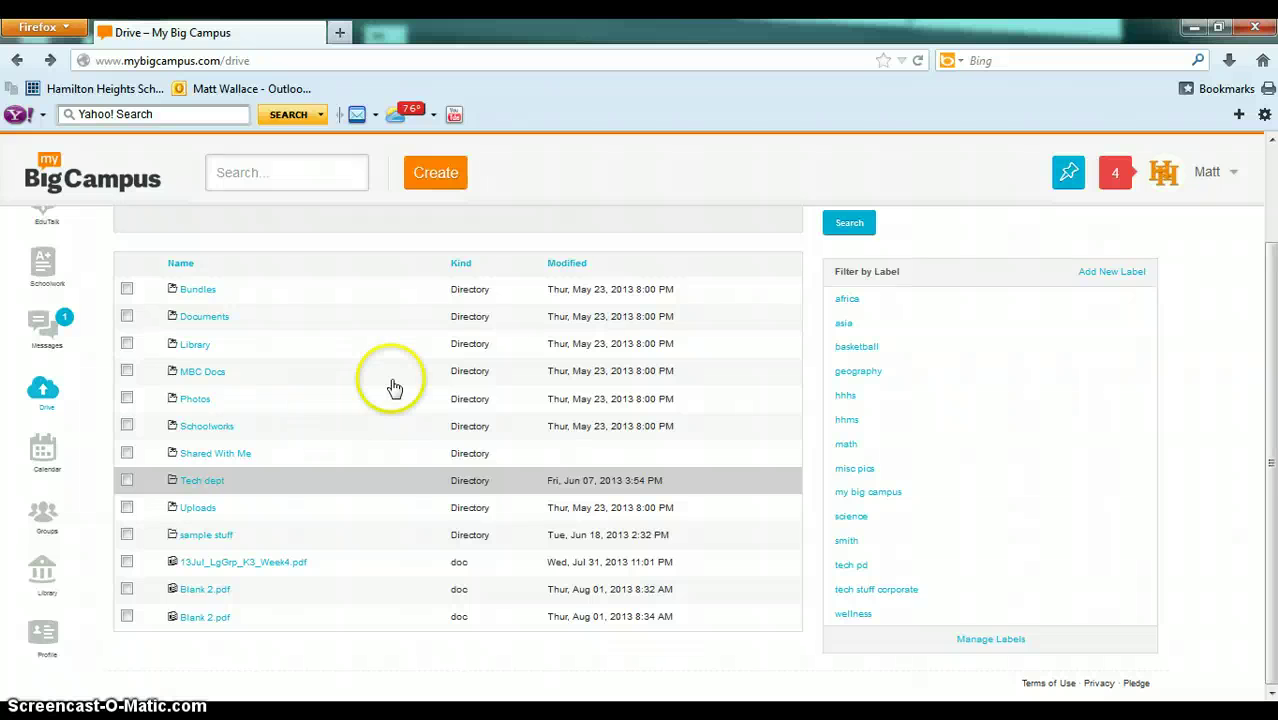
{"action": "scroll", "coordinate": [45, 395], "scroll_direction": "up", "scroll_amount": 1}
{"action": "scroll", "coordinate": [45, 397], "scroll_direction": "up", "scroll_amount": 1}
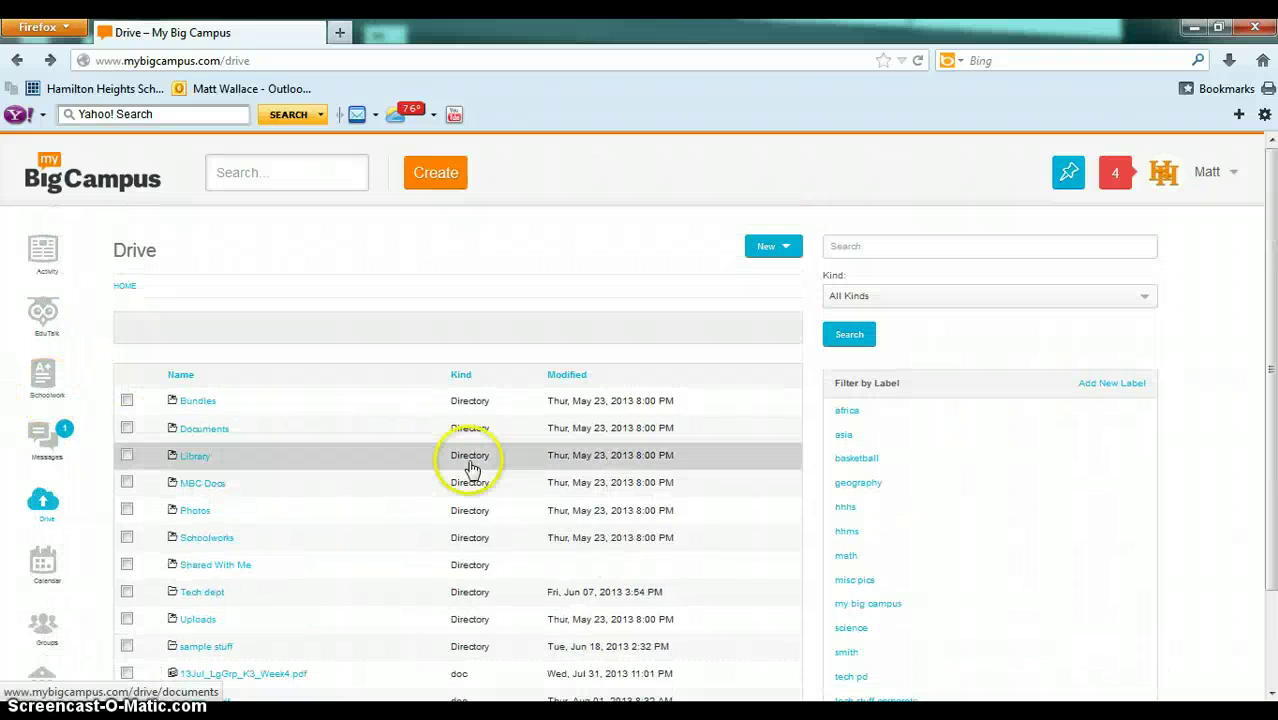